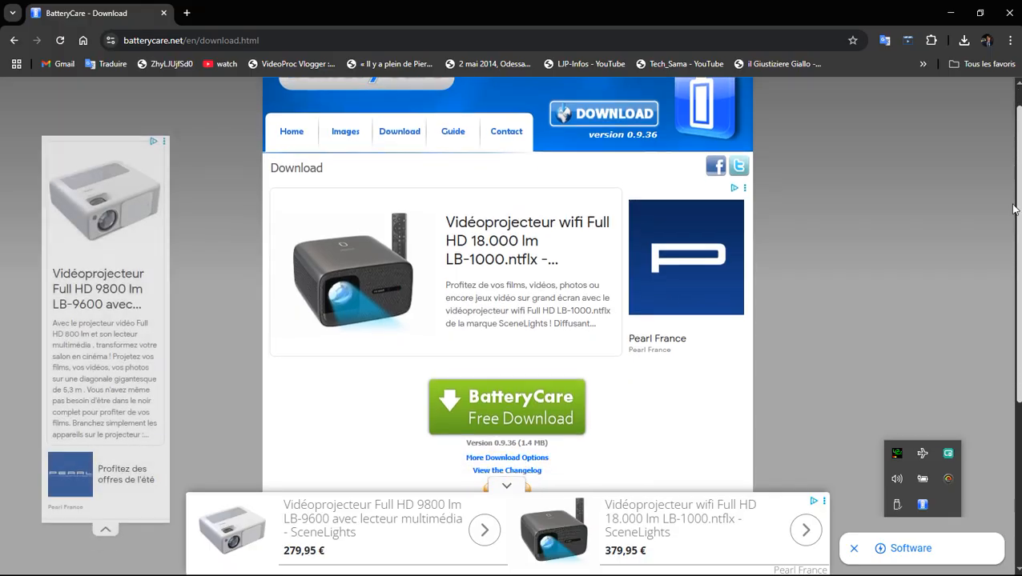
# Look through the BatteryCare download page below the free download link
pyautogui.moveTo(1014, 205); pyautogui.dragTo(1007, 355)
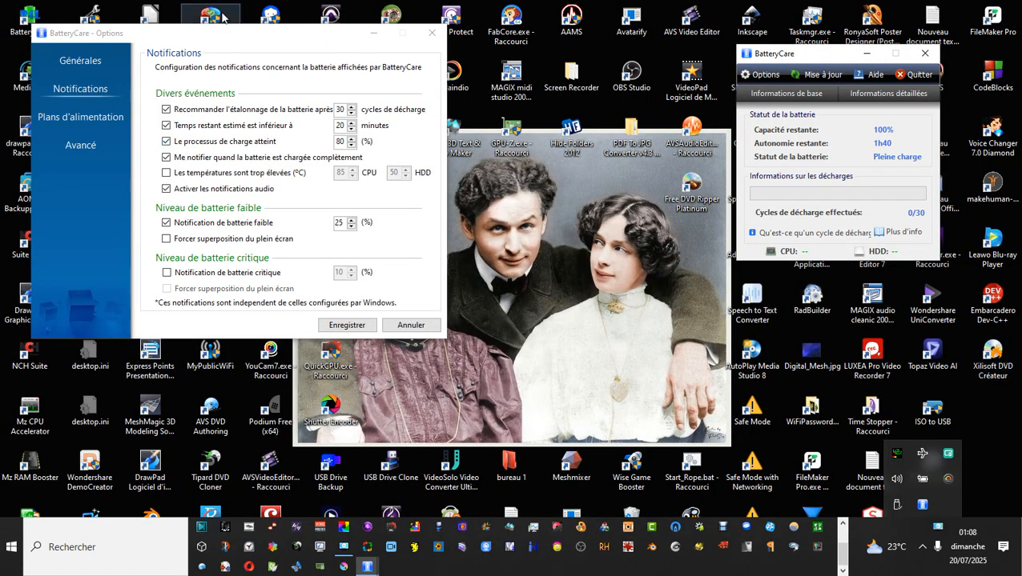
# Arrange the BatteryCare Options window and the main battery status window side by side on the desktop
pyautogui.click(229, 38)
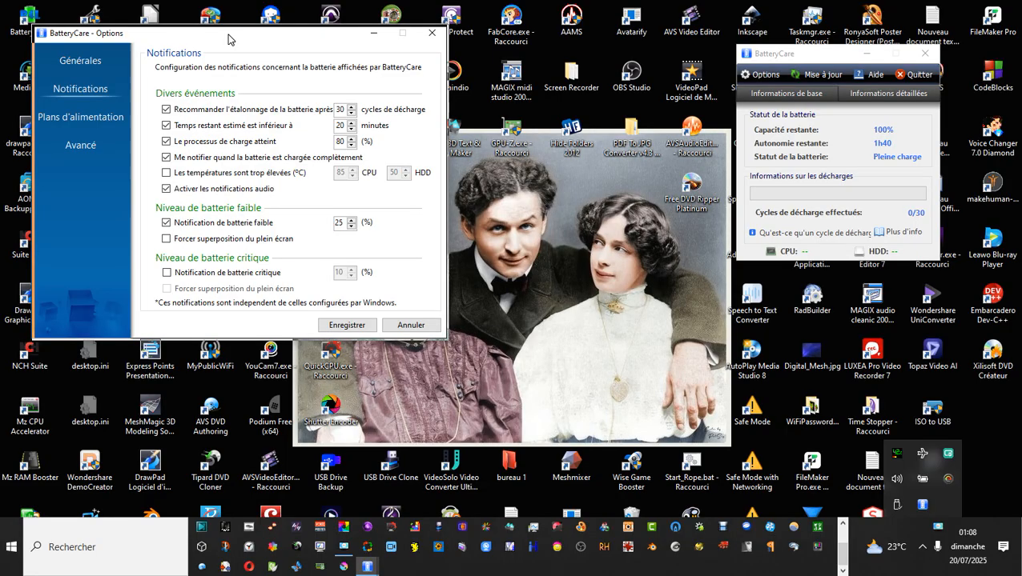
pyautogui.moveTo(229, 39); pyautogui.dragTo(813, 263)
pyautogui.moveTo(733, 263); pyautogui.dragTo(828, 258)
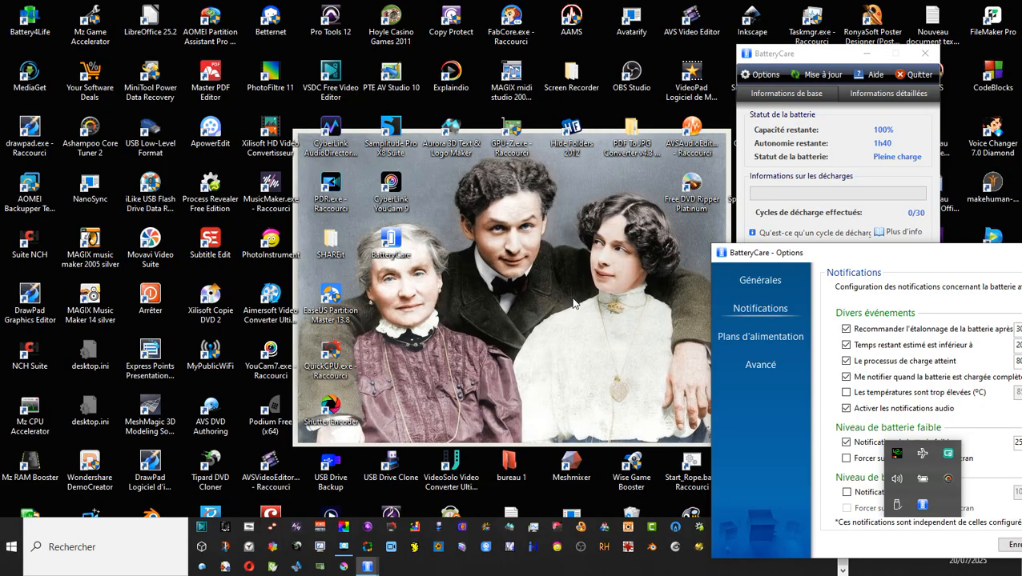
pyautogui.moveTo(868, 253); pyautogui.dragTo(215, 46)
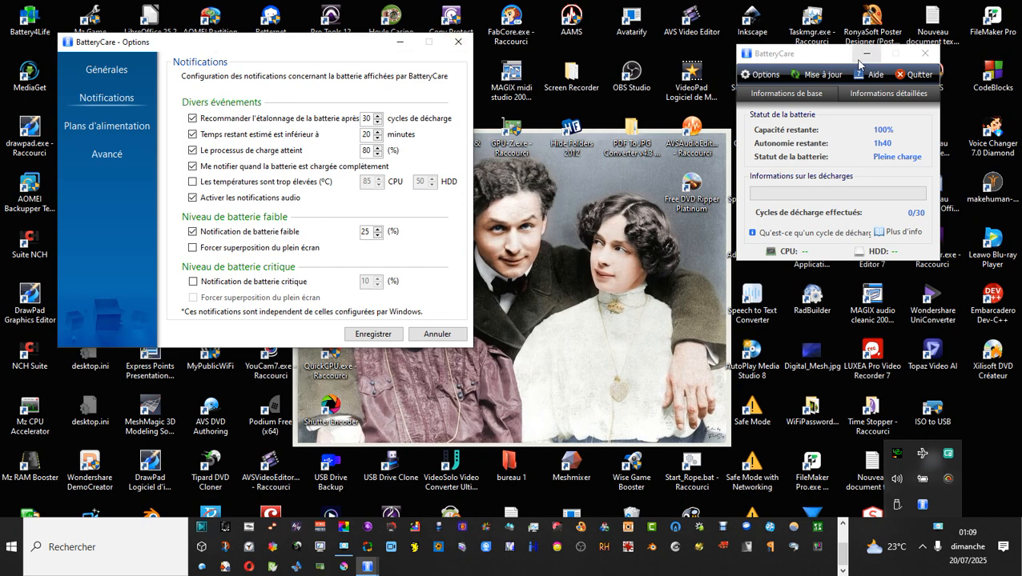
pyautogui.click(831, 61)
pyautogui.moveTo(832, 61); pyautogui.dragTo(832, 118)
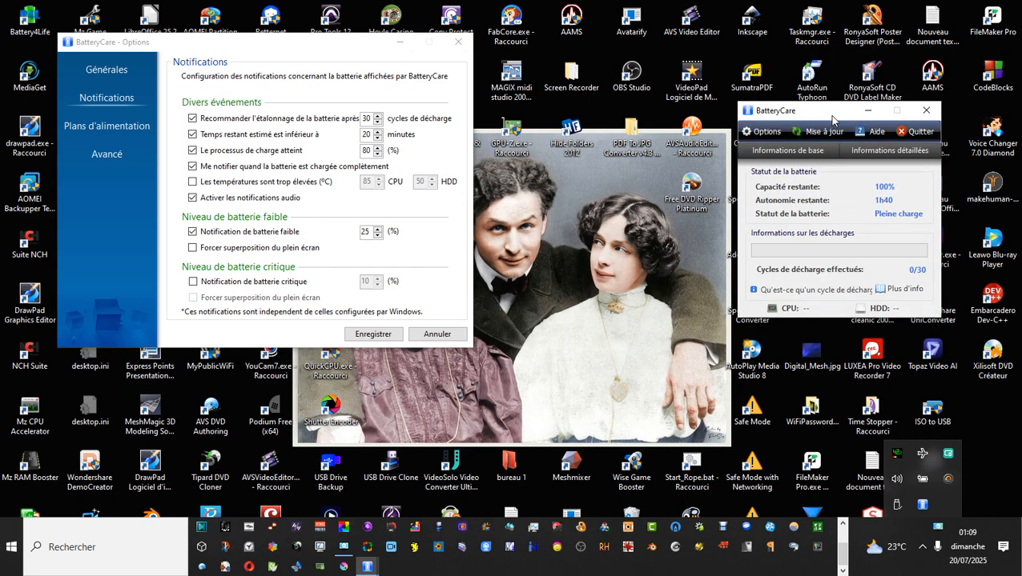
pyautogui.moveTo(302, 47); pyautogui.dragTo(509, 96)
# Show the general settings and view the available interface languages without changing French (France)
pyautogui.click(312, 118)
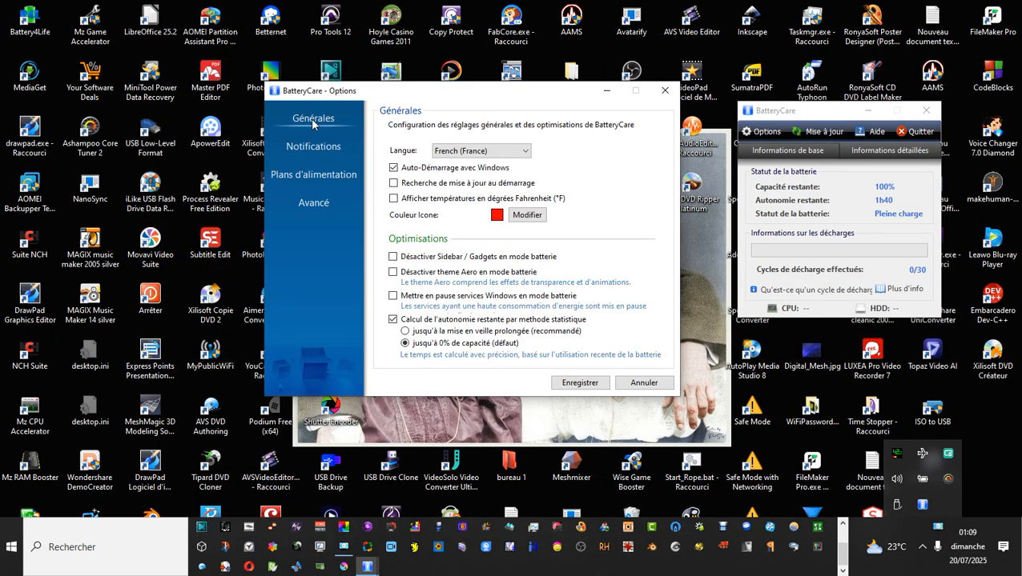
pyautogui.click(527, 151)
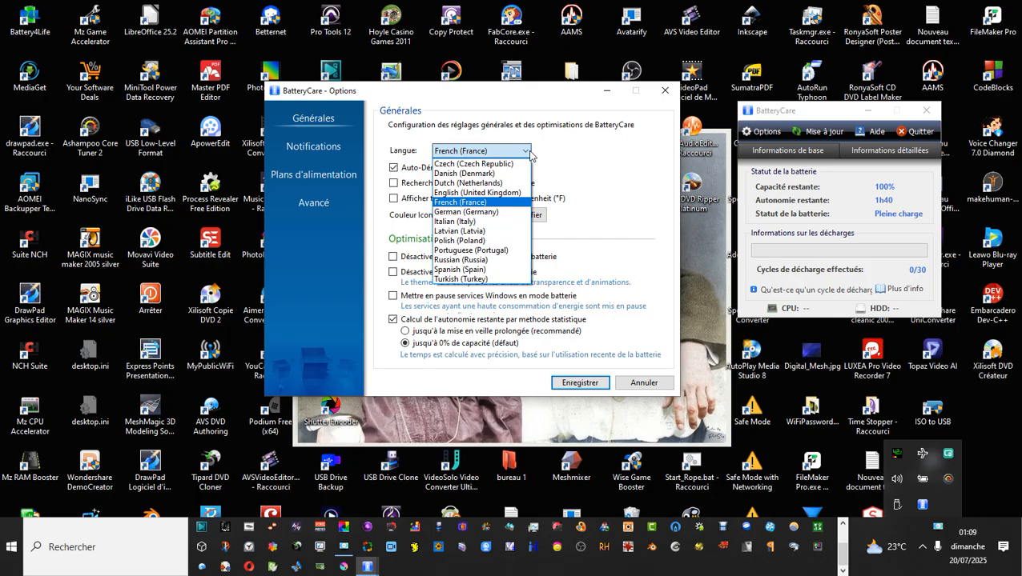
pyautogui.click(627, 178)
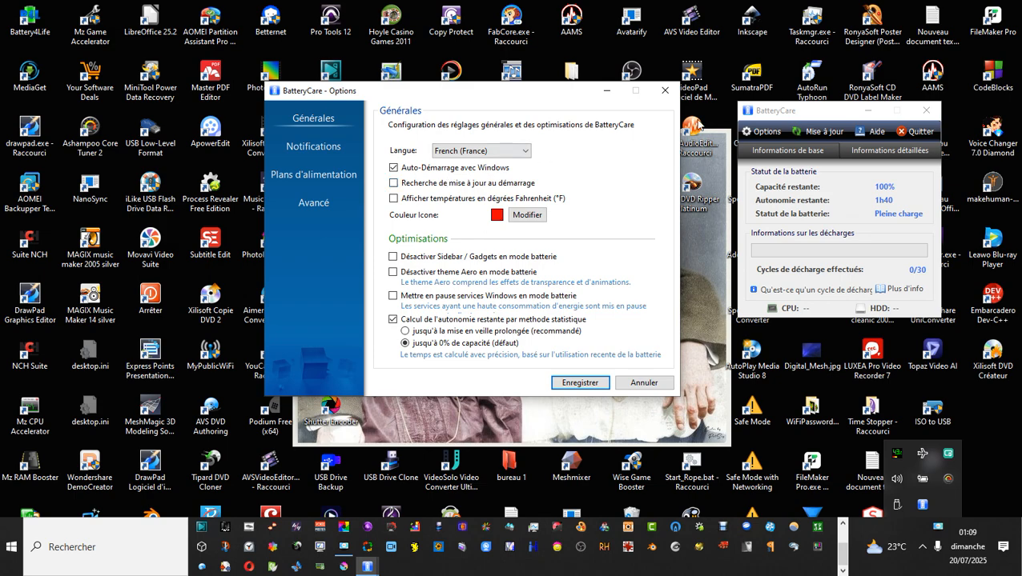
# Place the main BatteryCare window beside the Options window and check for a program update
pyautogui.moveTo(767, 113); pyautogui.dragTo(716, 97)
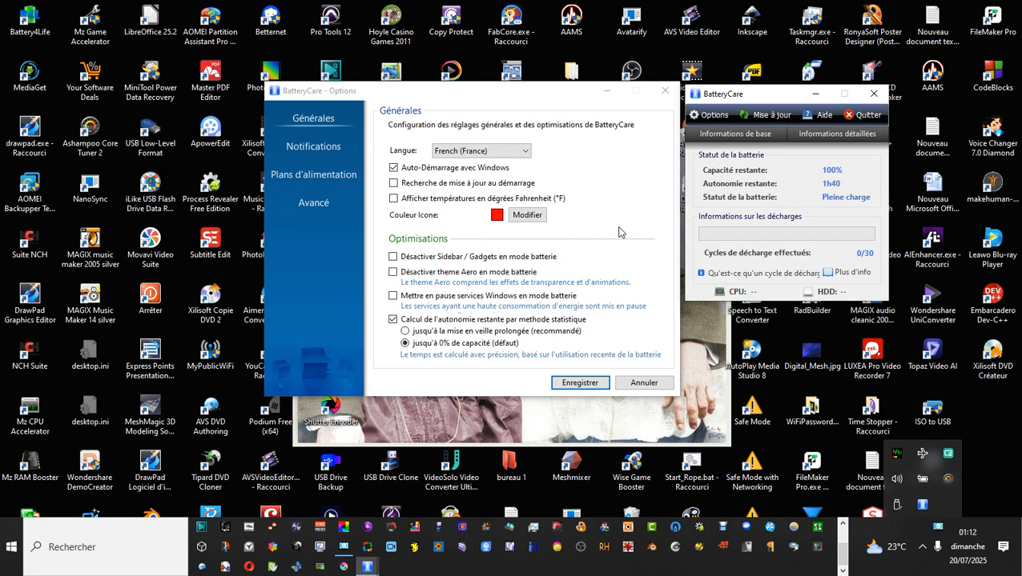
pyautogui.click(769, 116)
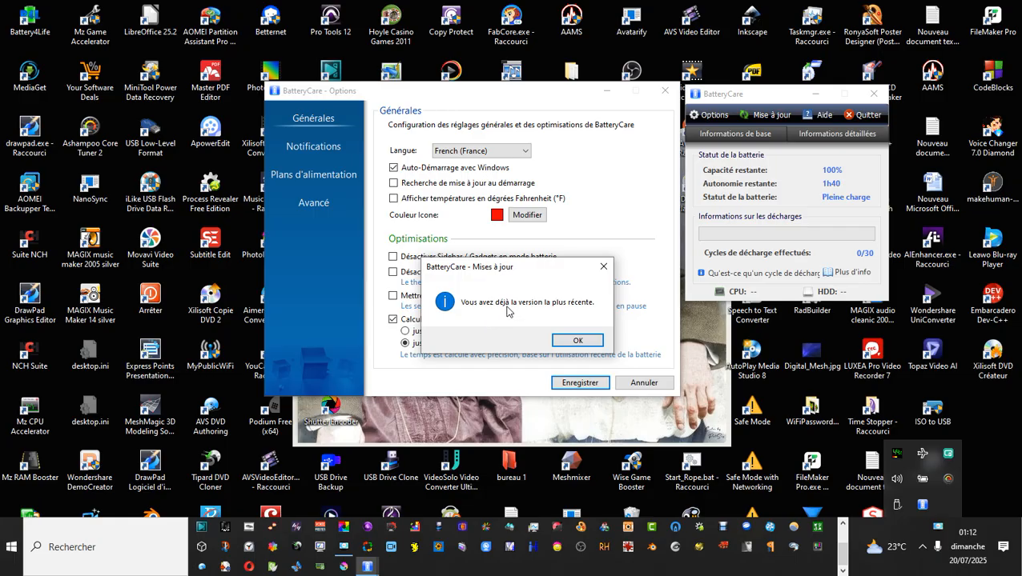
pyautogui.click(586, 342)
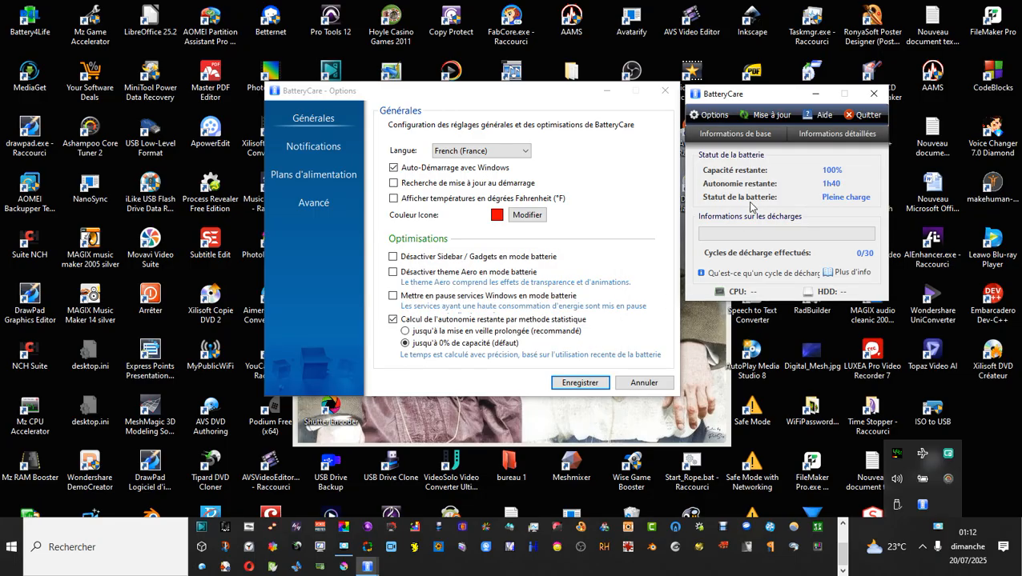
# Display temperatures in degrees Fahrenheit, and switch the update search at startup on and back off
pyautogui.click(393, 183)
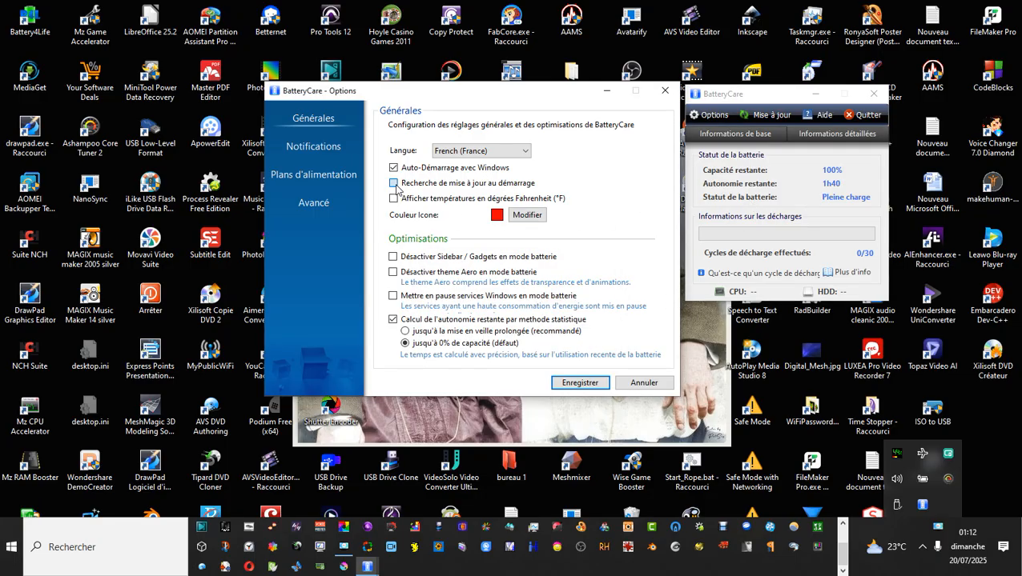
pyautogui.click(394, 185)
pyautogui.click(393, 183)
# Try green as the BatteryCare icon colour and confirm red instead
pyautogui.click(526, 215)
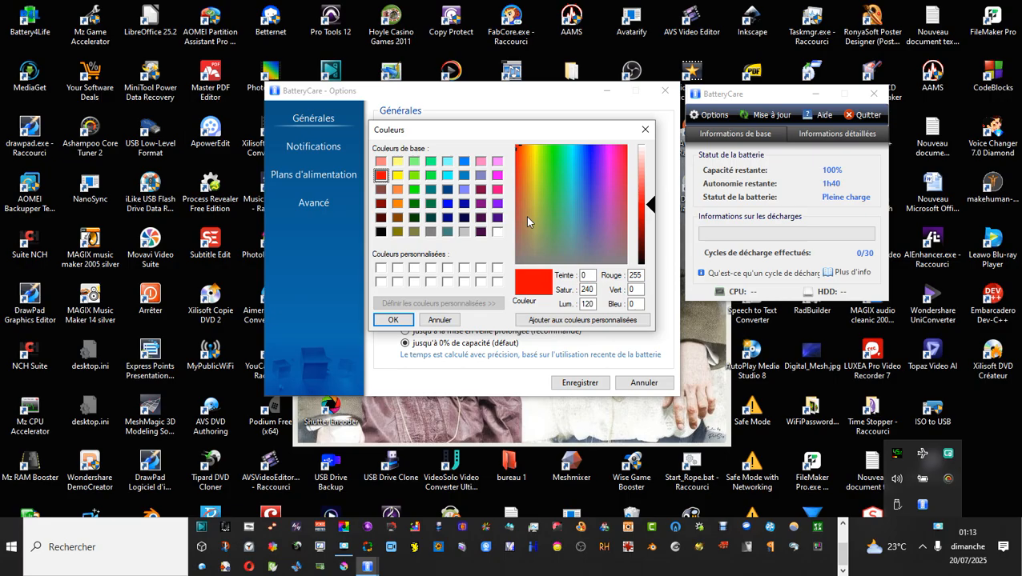
pyautogui.click(414, 176)
pyautogui.click(381, 178)
pyautogui.click(392, 321)
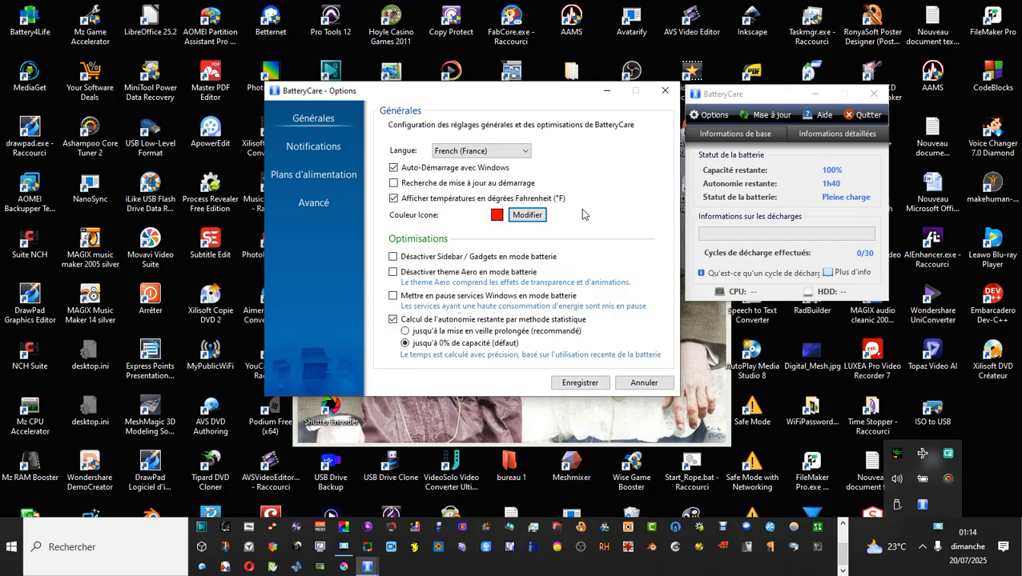
# Show the notification settings, check the BatteryCare download page in Chrome, and return to the Options window
pyautogui.click(328, 149)
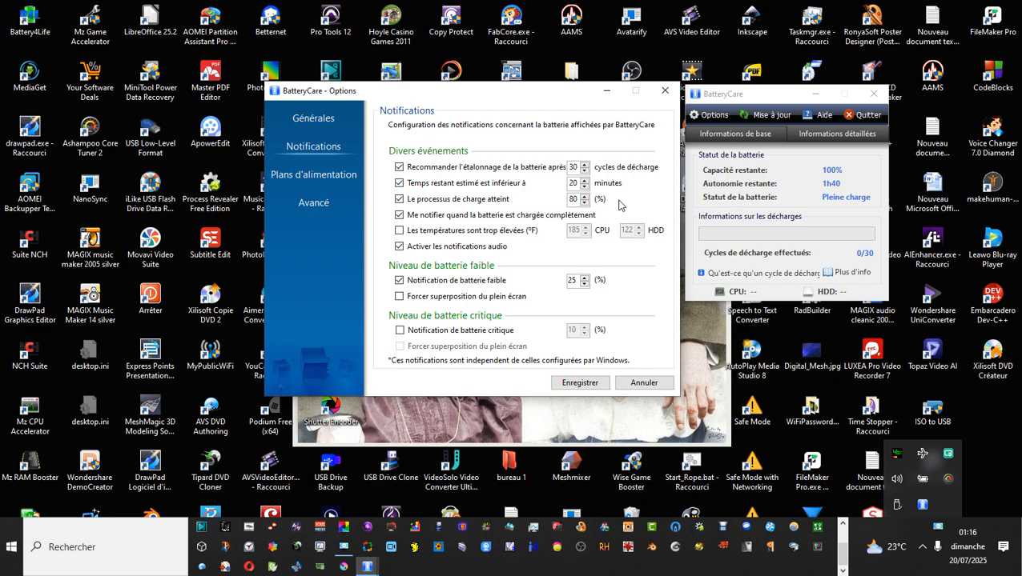
pyautogui.click(843, 535)
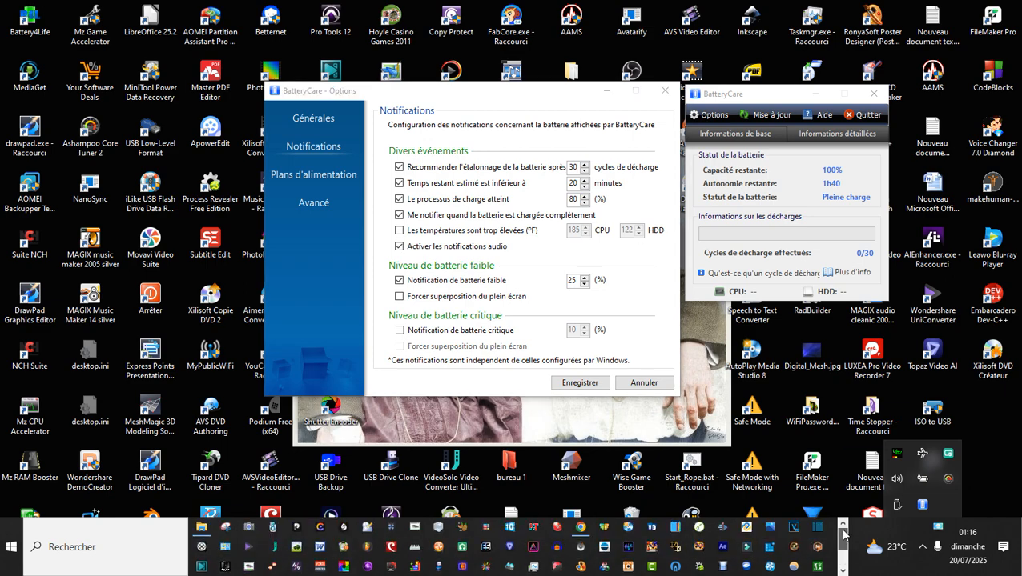
pyautogui.click(581, 526)
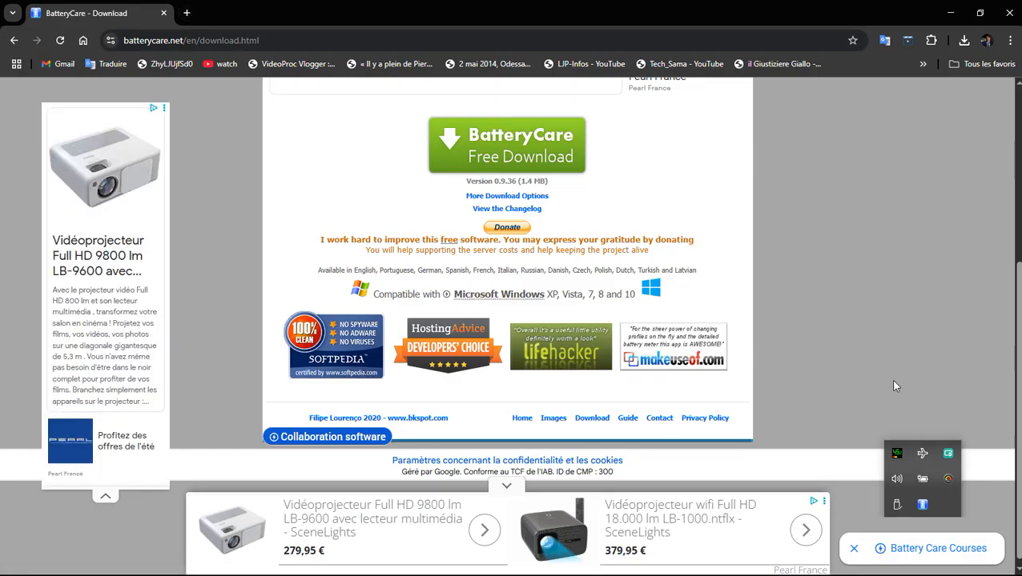
pyautogui.click(952, 16)
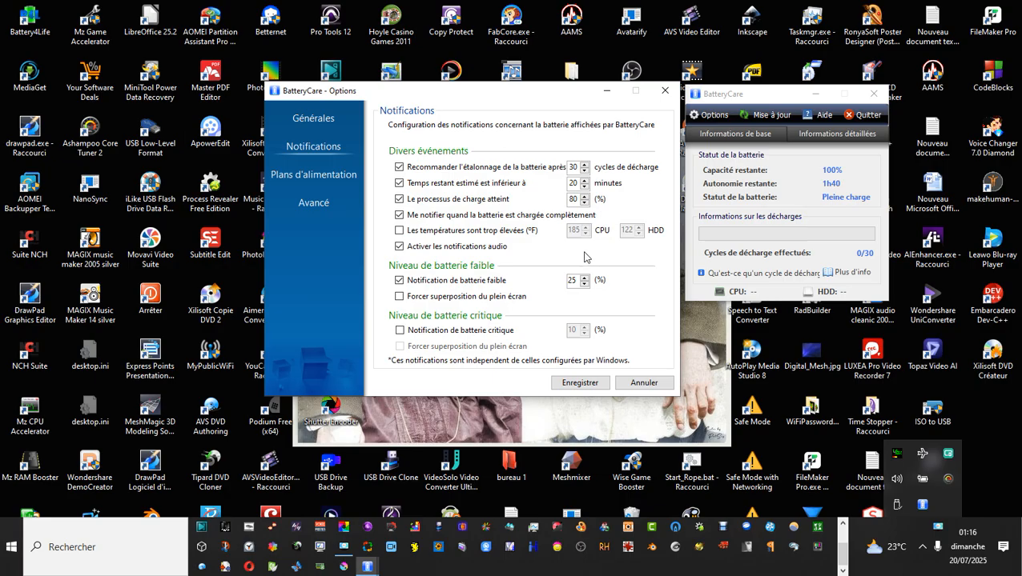
# Try the high-temperature notification and a low battery notification threshold of 24%
pyautogui.click(400, 230)
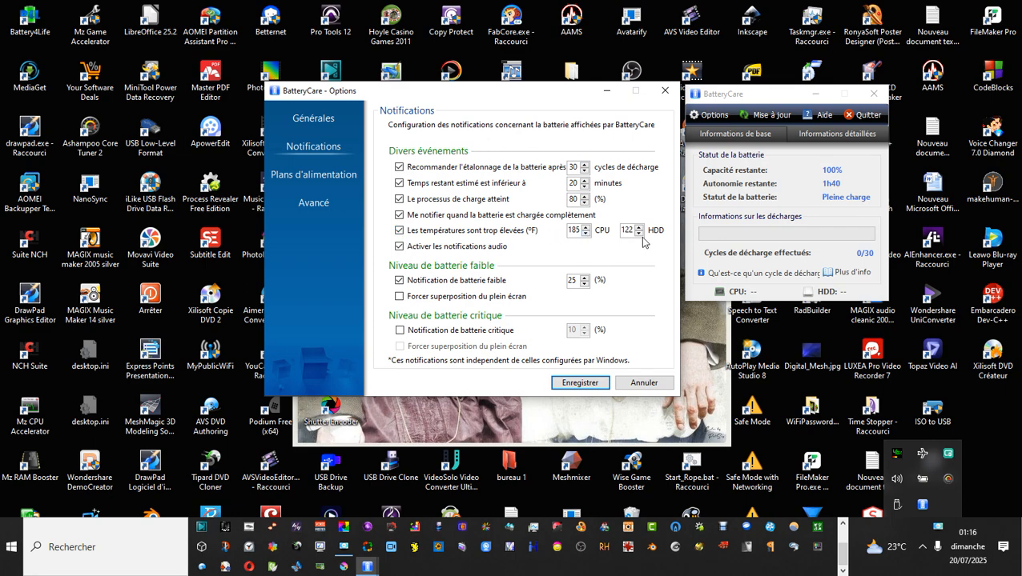
pyautogui.click(399, 231)
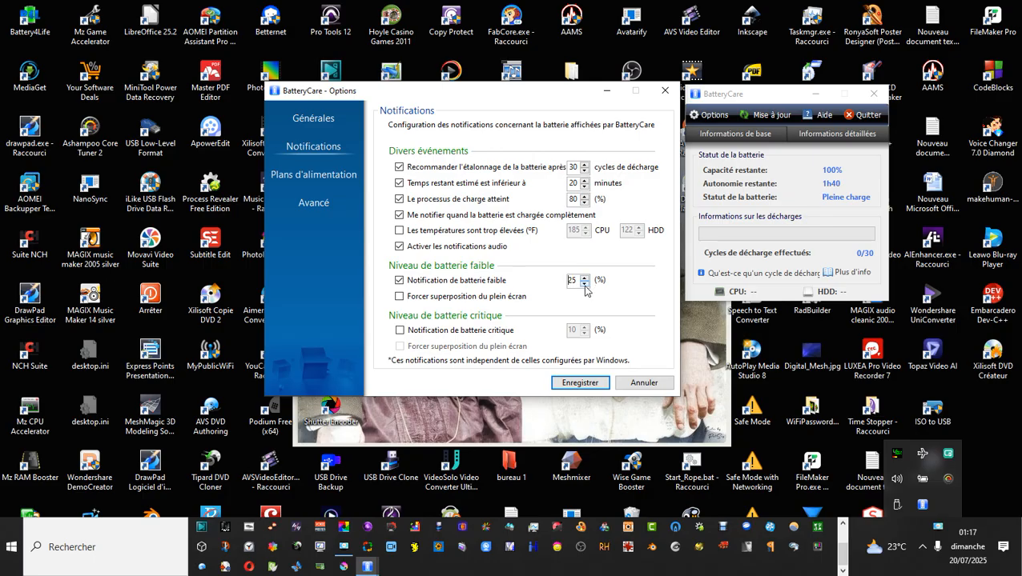
pyautogui.click(584, 284)
# Enable the critical battery notification at 10%, set the low battery threshold to 25%, and save the options
pyautogui.click(399, 330)
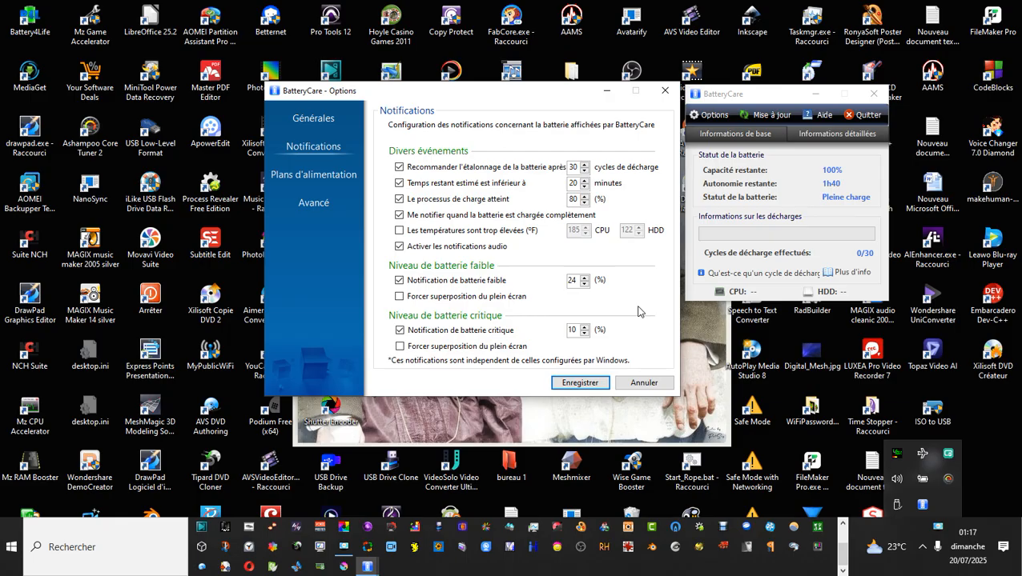
pyautogui.click(399, 246)
pyautogui.click(398, 247)
pyautogui.click(585, 276)
pyautogui.click(582, 383)
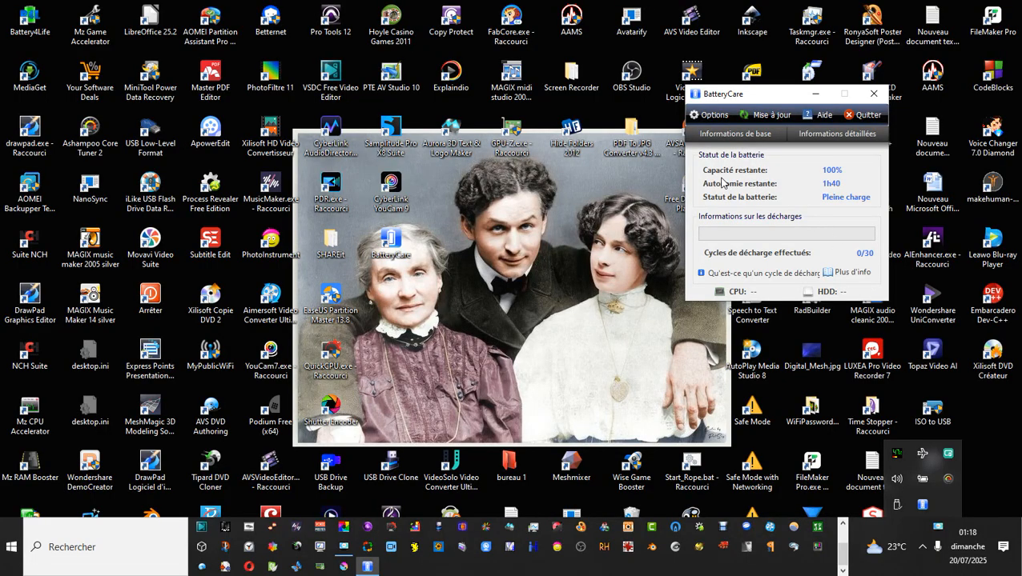
# Reopen the BatteryCare options and review the saved notification settings
pyautogui.click(709, 114)
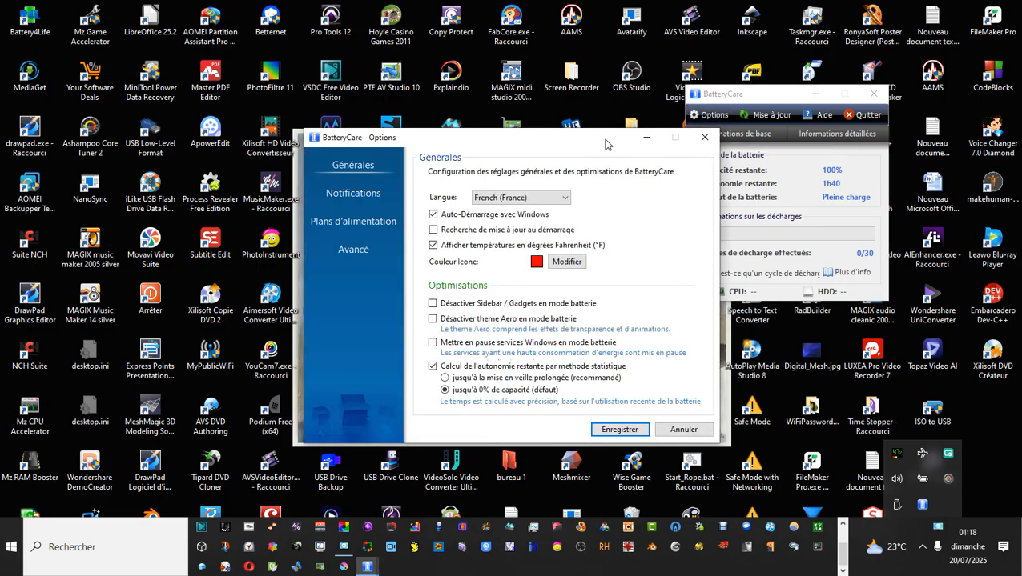
pyautogui.moveTo(605, 144); pyautogui.dragTo(559, 104)
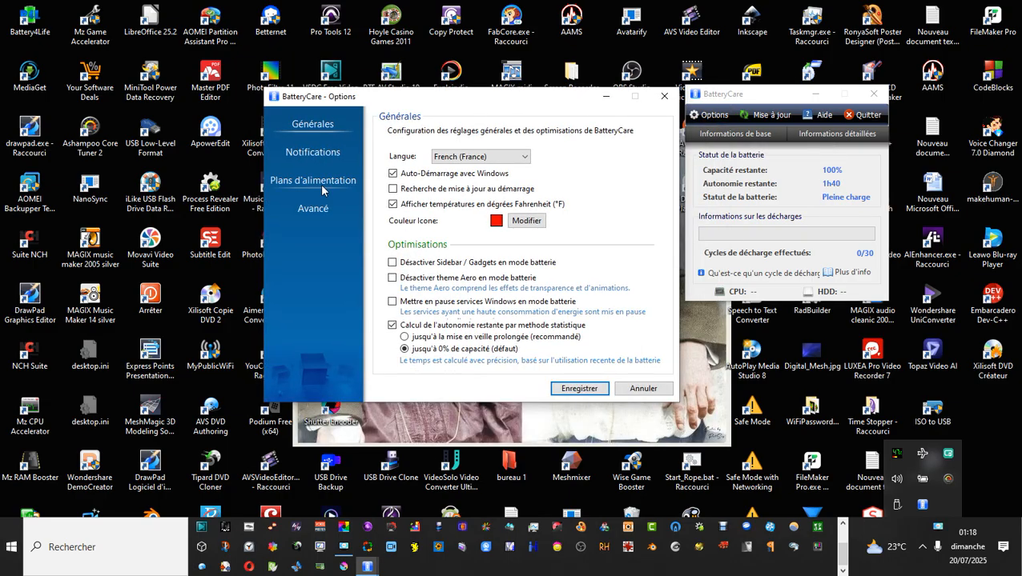
pyautogui.click(316, 153)
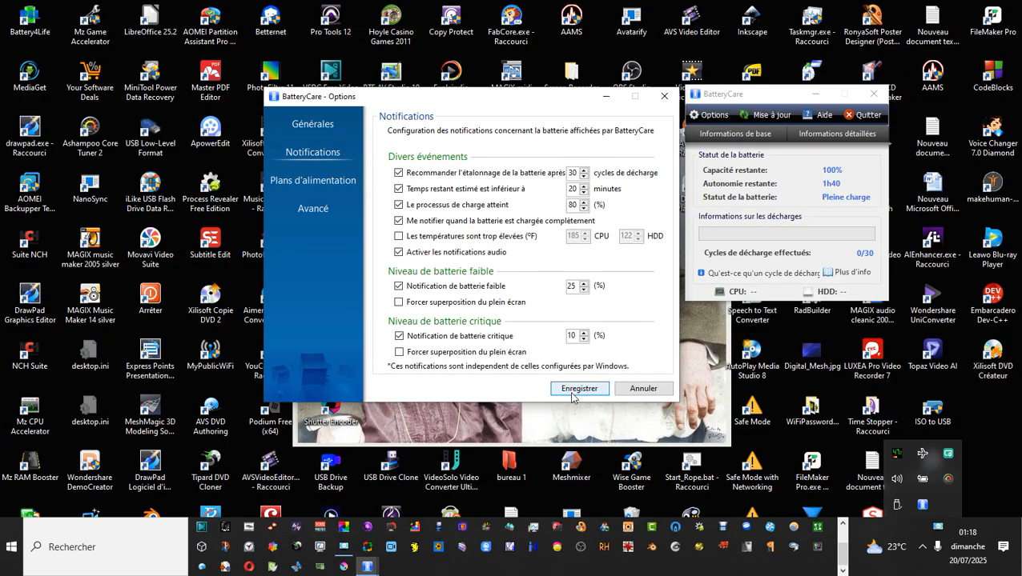
# Enable automatic power plan selection and view the plans offered for battery and mains power
pyautogui.click(320, 190)
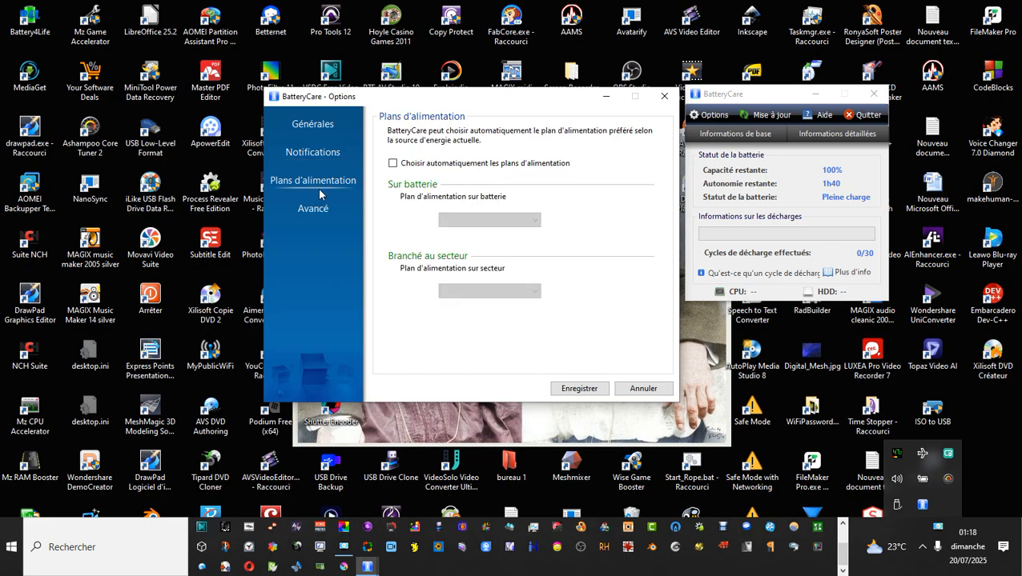
pyautogui.click(392, 164)
pyautogui.click(492, 220)
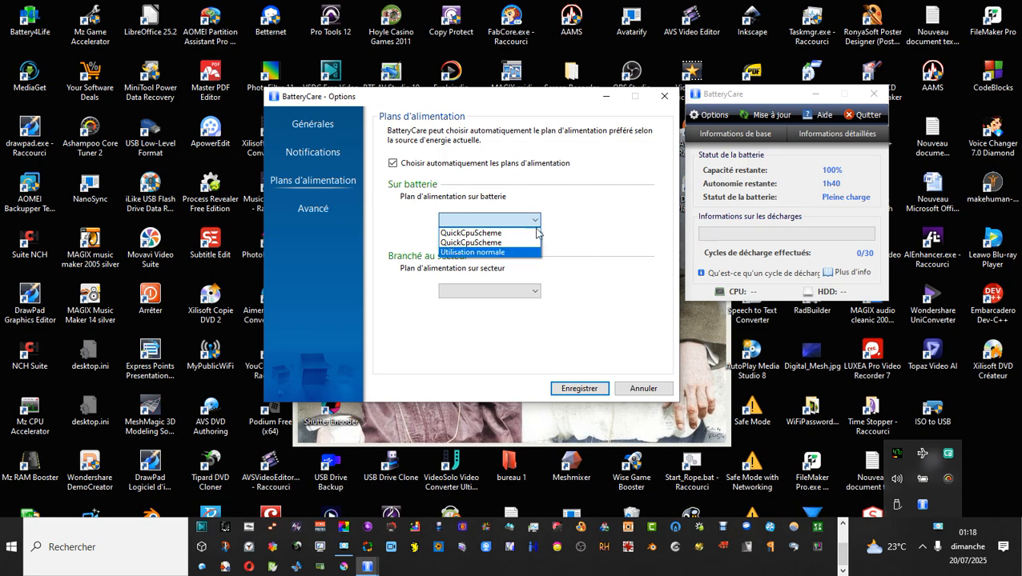
pyautogui.click(587, 287)
pyautogui.click(535, 292)
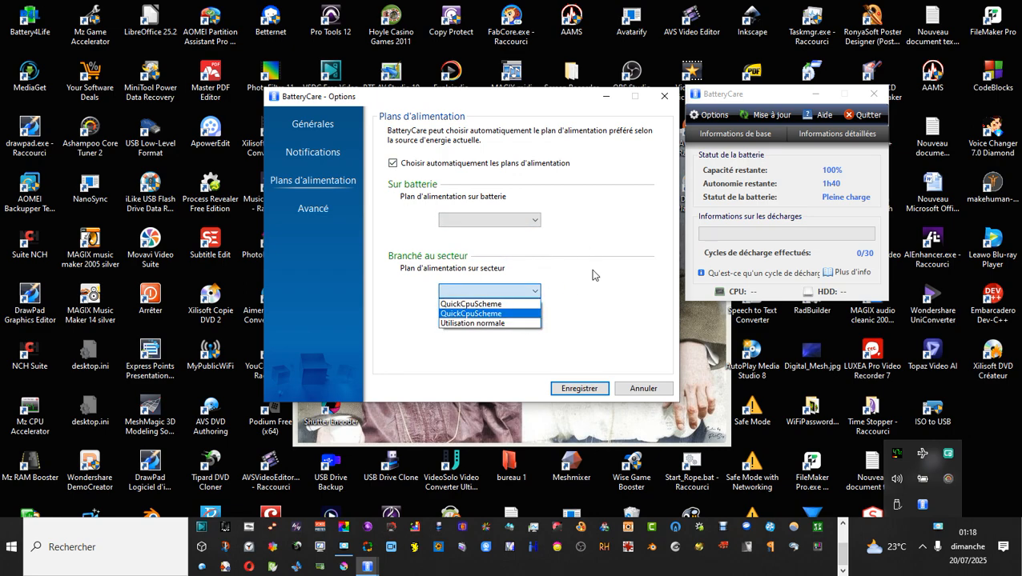
pyautogui.click(393, 167)
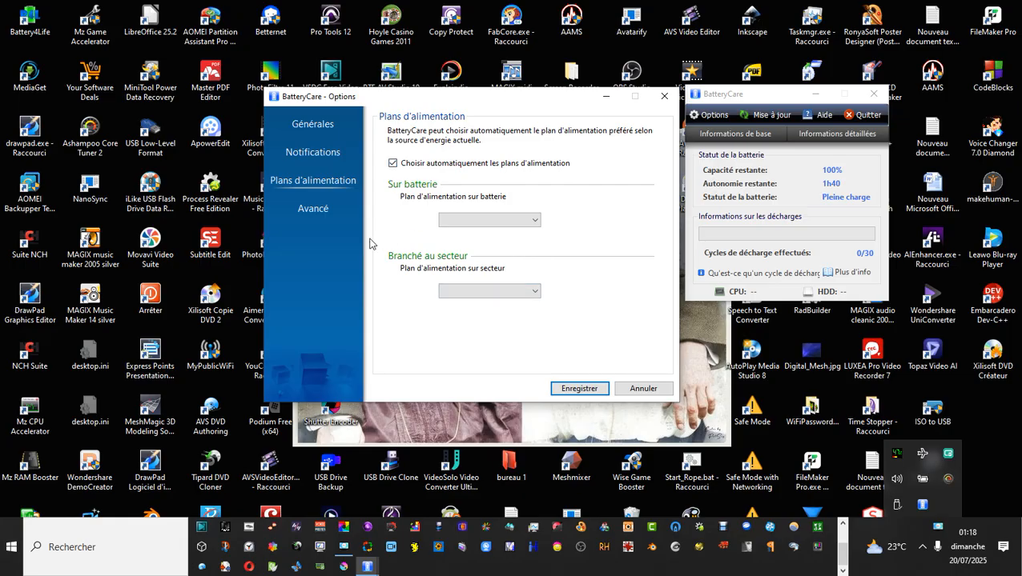
# Review the advanced settings and the general settings
pyautogui.click(312, 211)
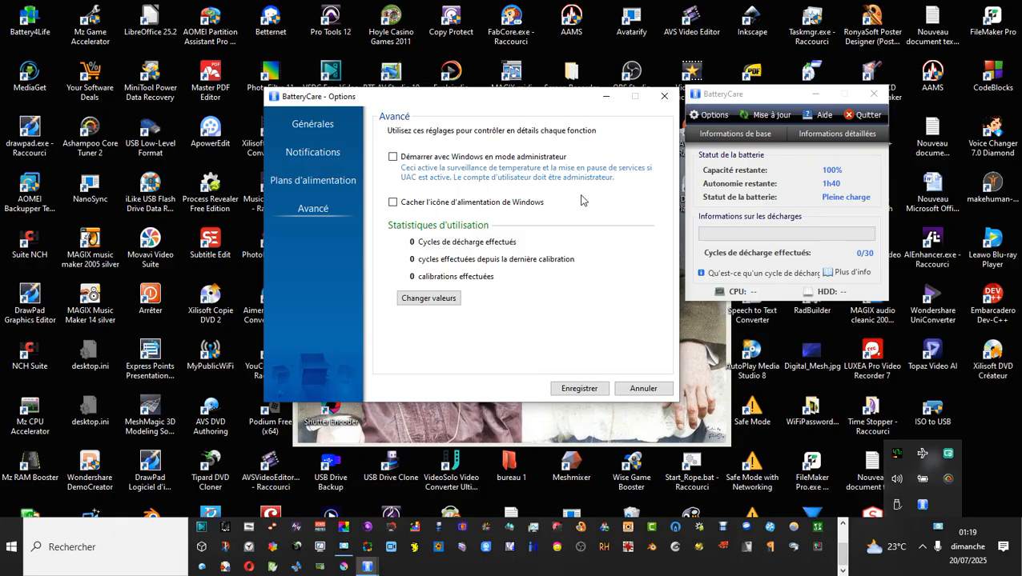
pyautogui.click(313, 213)
pyautogui.click(321, 128)
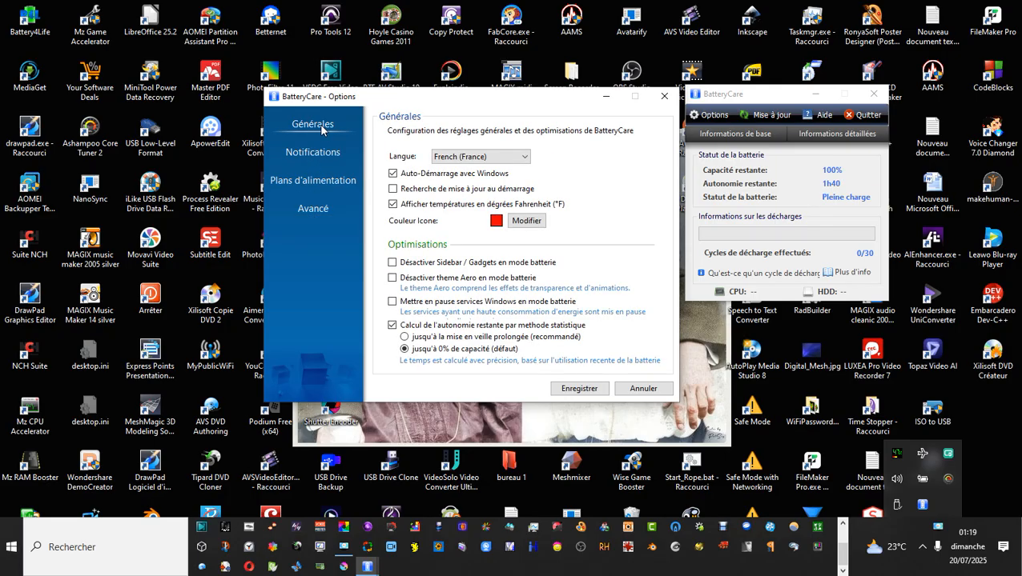
# Try to save the options with automatic power plan selection enabled, and close the Options window
pyautogui.click(580, 389)
pyautogui.click(611, 337)
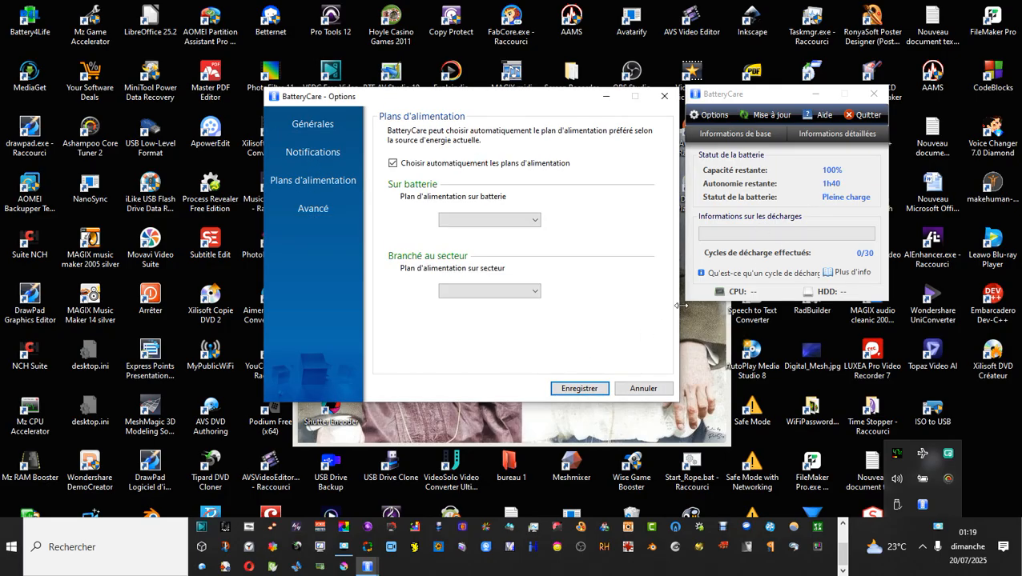
pyautogui.click(664, 96)
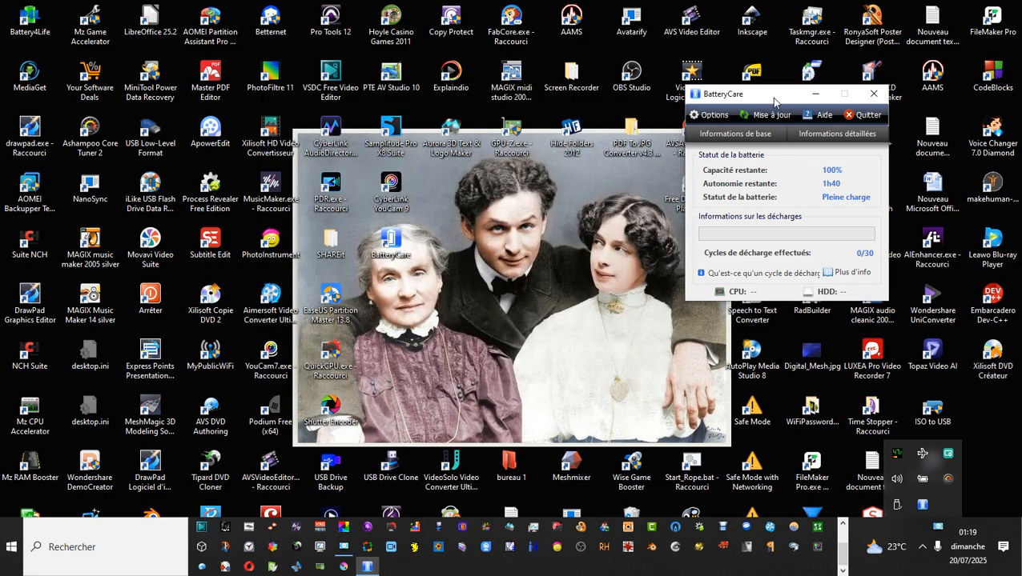
# Move the main BatteryCare window to a clear spot and show the detailed battery information
pyautogui.moveTo(770, 97); pyautogui.dragTo(181, 96)
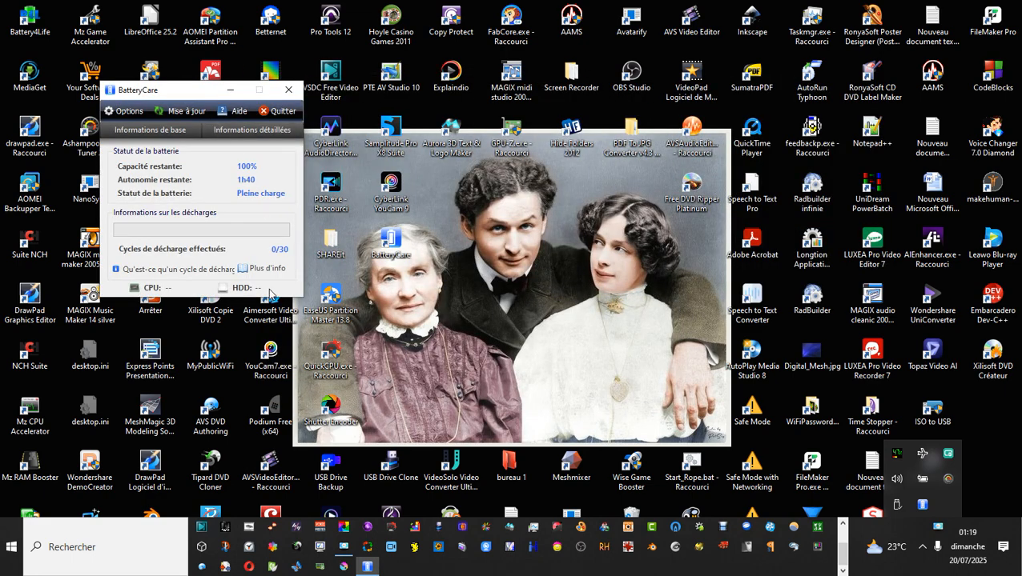
pyautogui.click(248, 132)
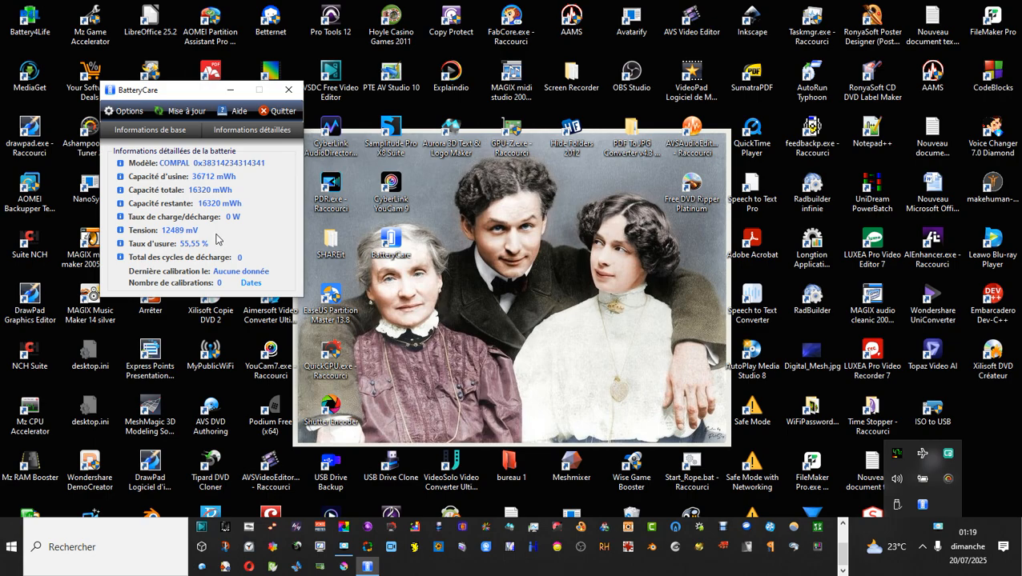
# Compare the basic and detailed battery information beside the general options, and save the options
pyautogui.click(173, 129)
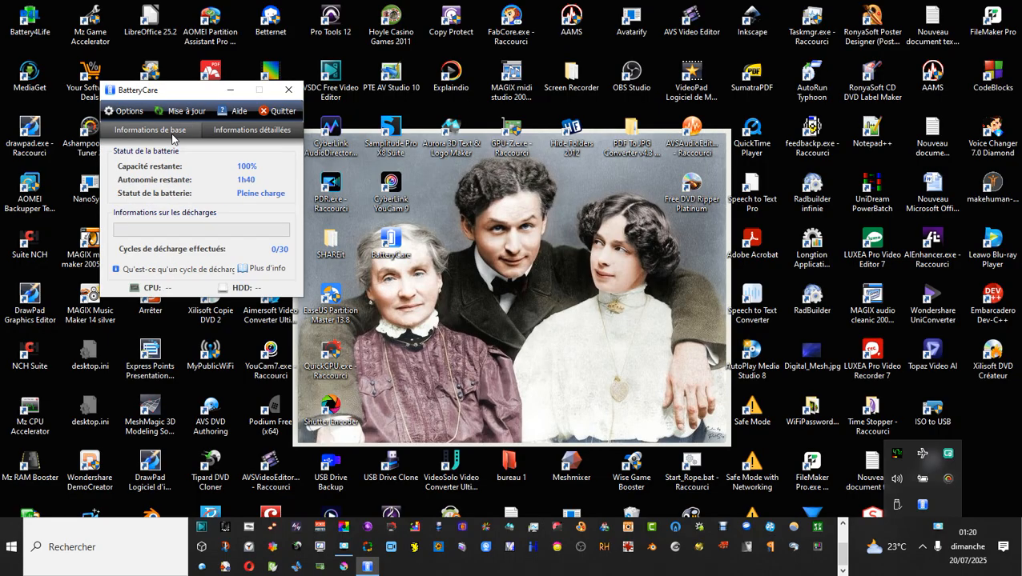
pyautogui.click(232, 133)
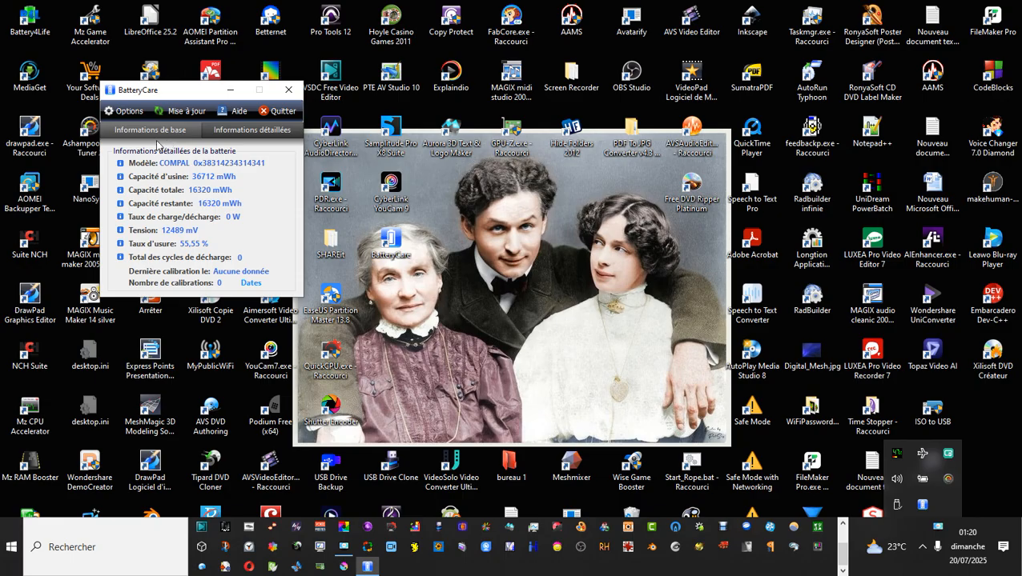
pyautogui.click(120, 116)
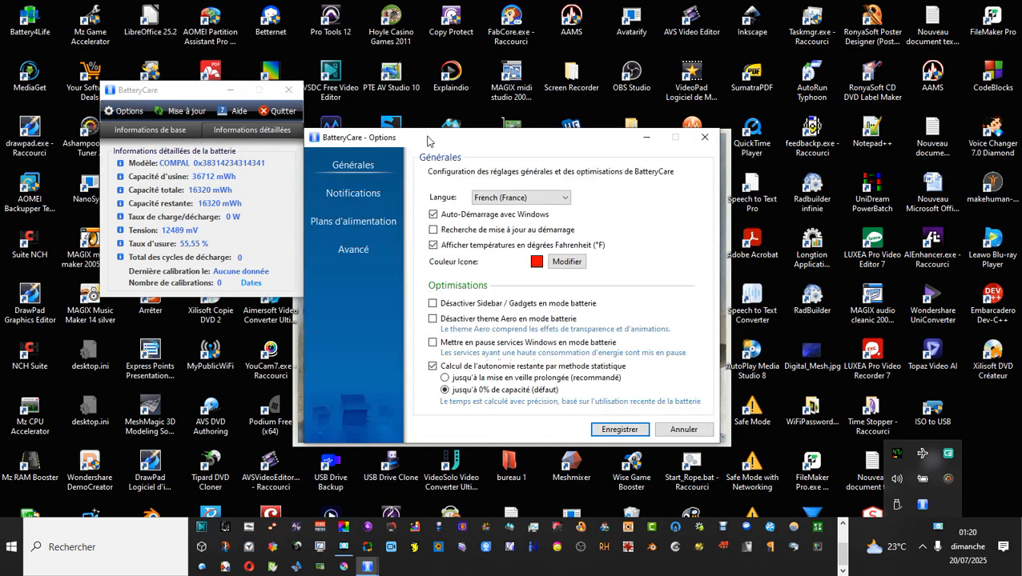
pyautogui.moveTo(430, 144); pyautogui.dragTo(434, 96)
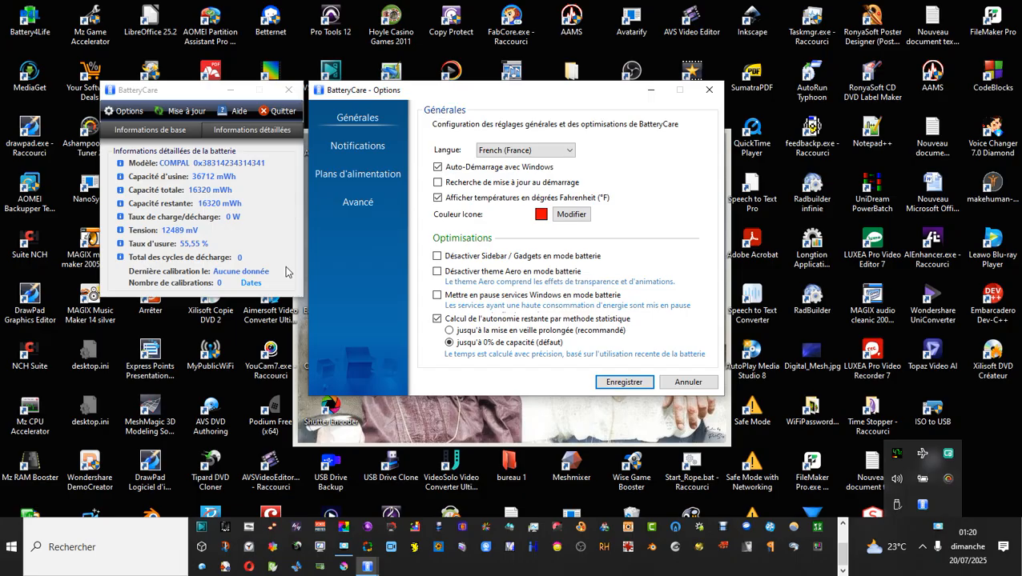
pyautogui.click(160, 130)
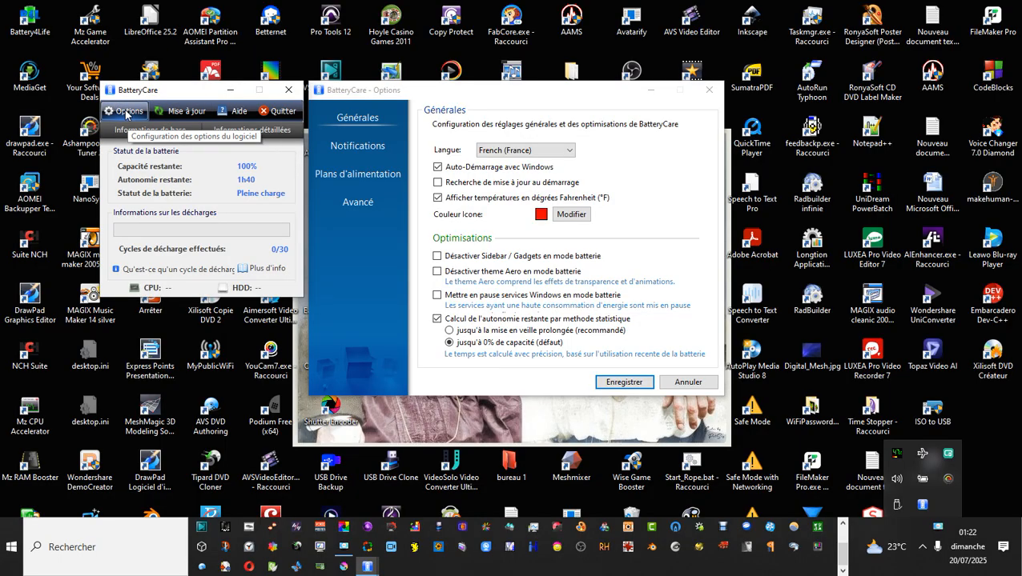
pyautogui.click(616, 382)
# View the Windows power options, try Performances élevées as the base for a new power plan, and leave without creating it
pyautogui.rightClick(921, 504)
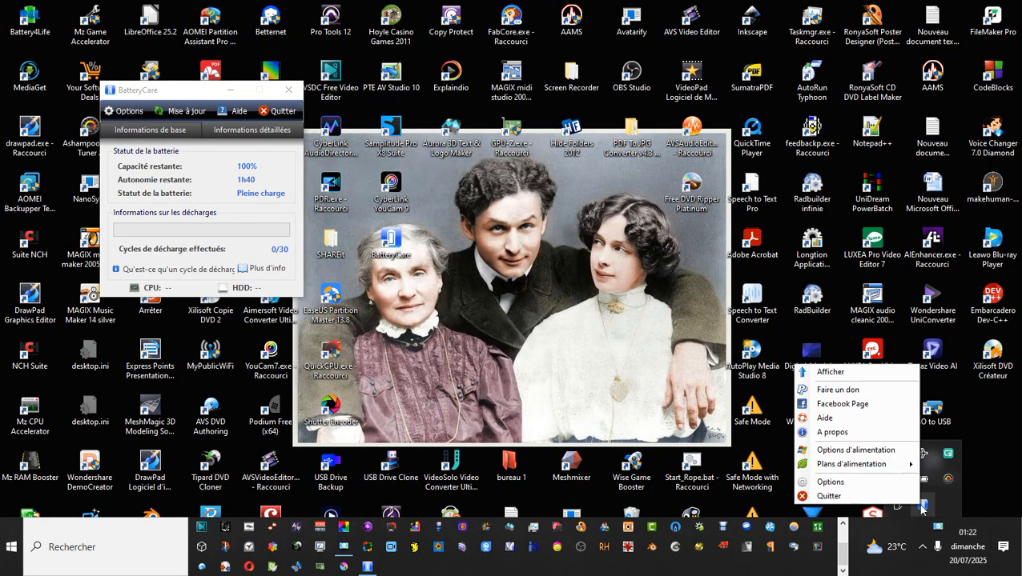
pyautogui.click(874, 458)
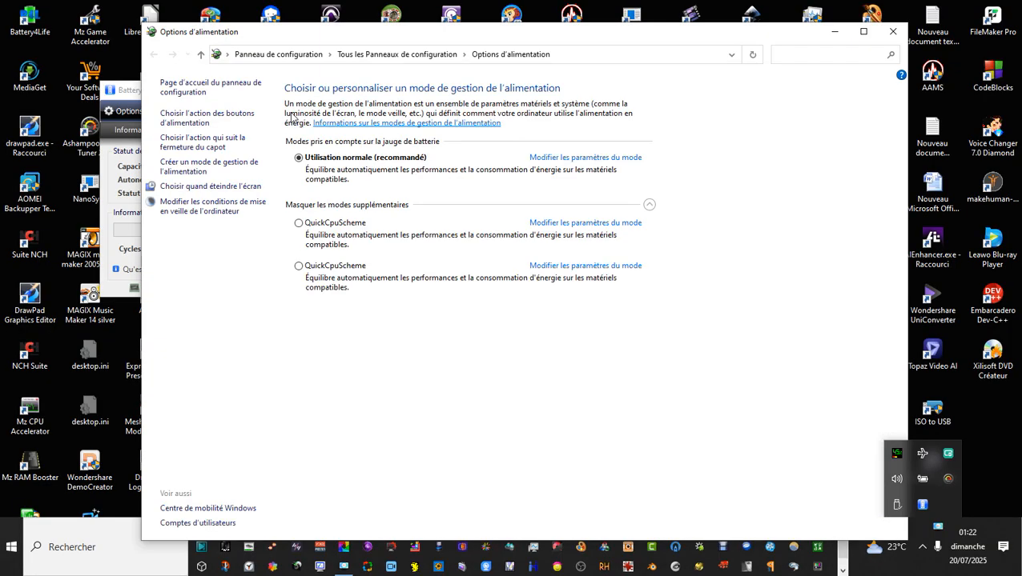
pyautogui.moveTo(580, 33); pyautogui.dragTo(586, 33)
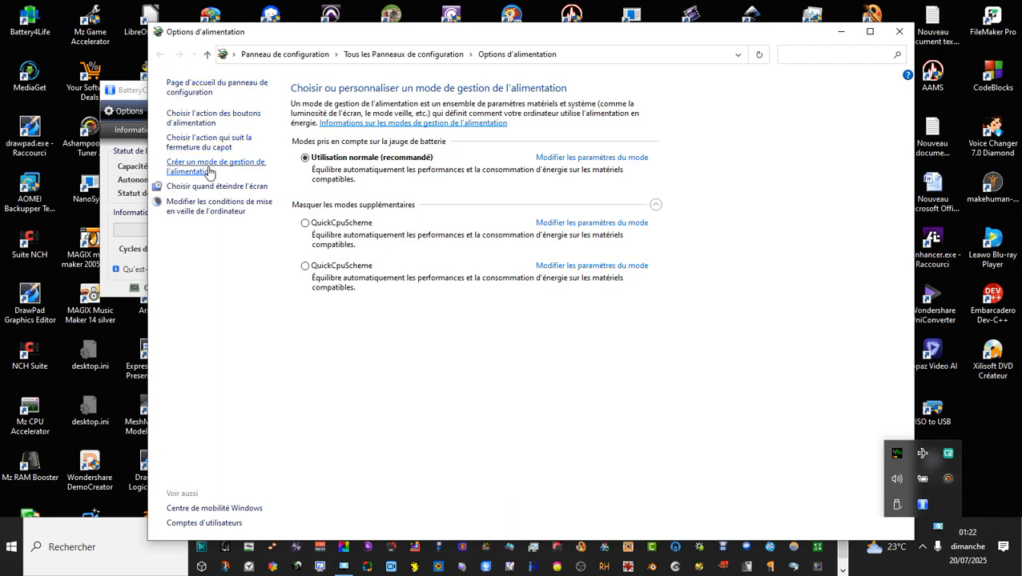
pyautogui.click(236, 167)
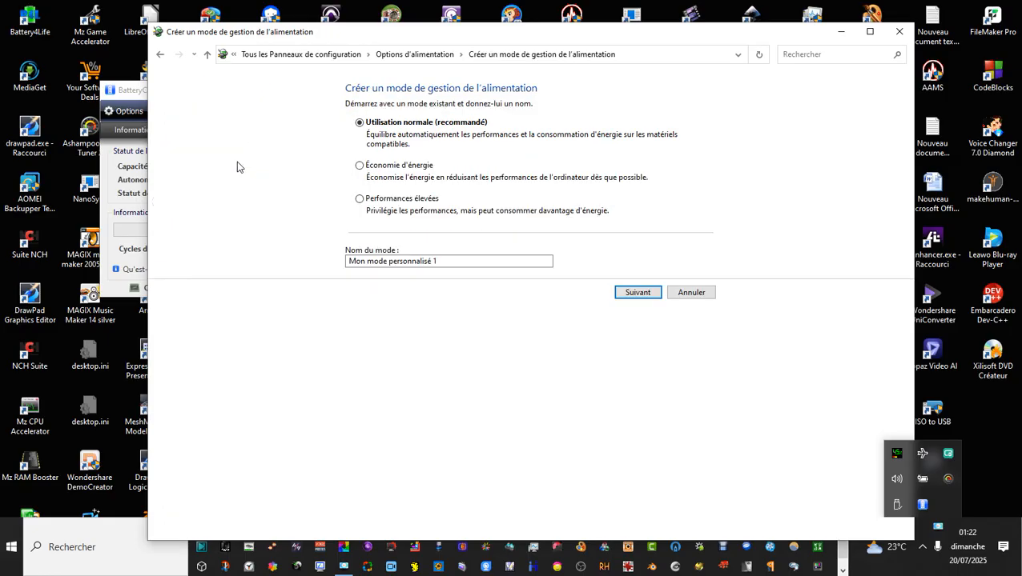
pyautogui.click(360, 200)
pyautogui.click(207, 56)
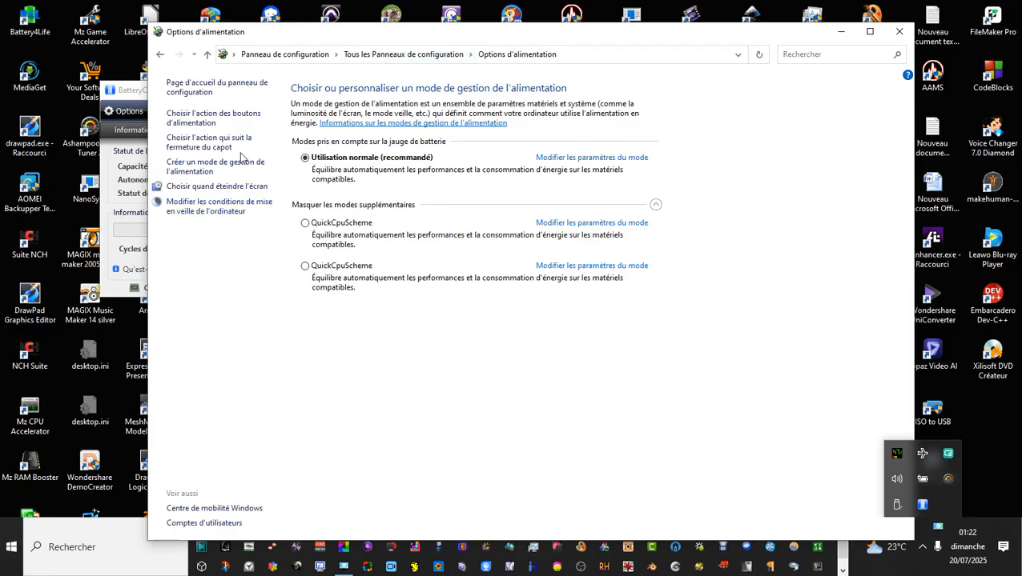
pyautogui.click(897, 32)
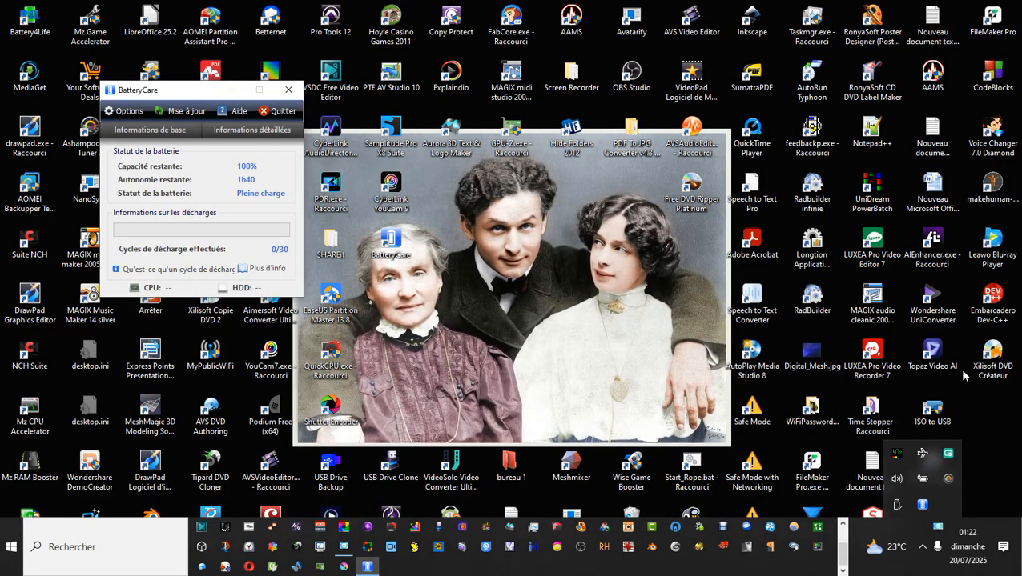
# View the power plans offered by BatteryCare's notification-area icon, and review the power plan and advanced settings in its options
pyautogui.rightClick(925, 507)
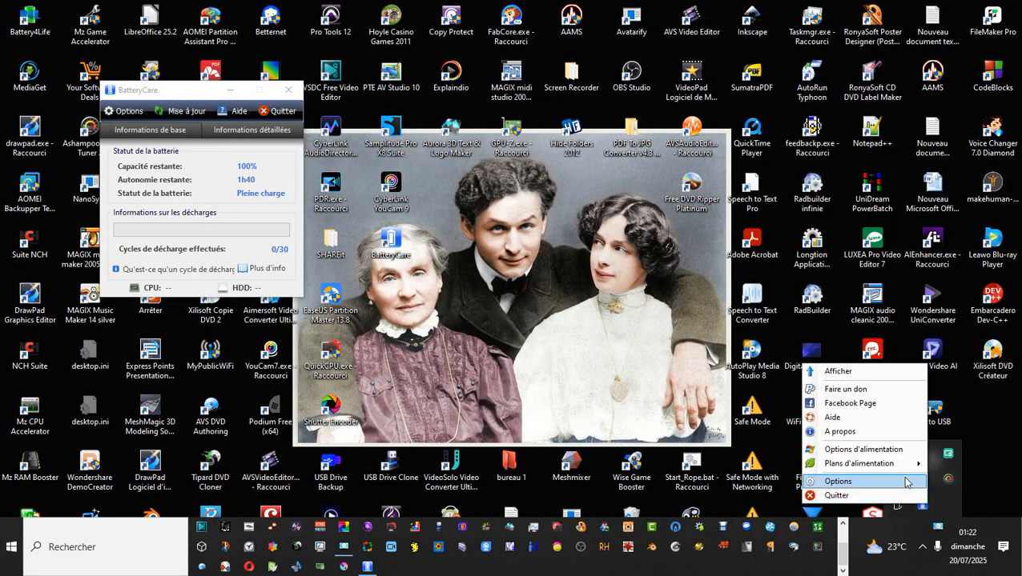
pyautogui.moveTo(895, 471)
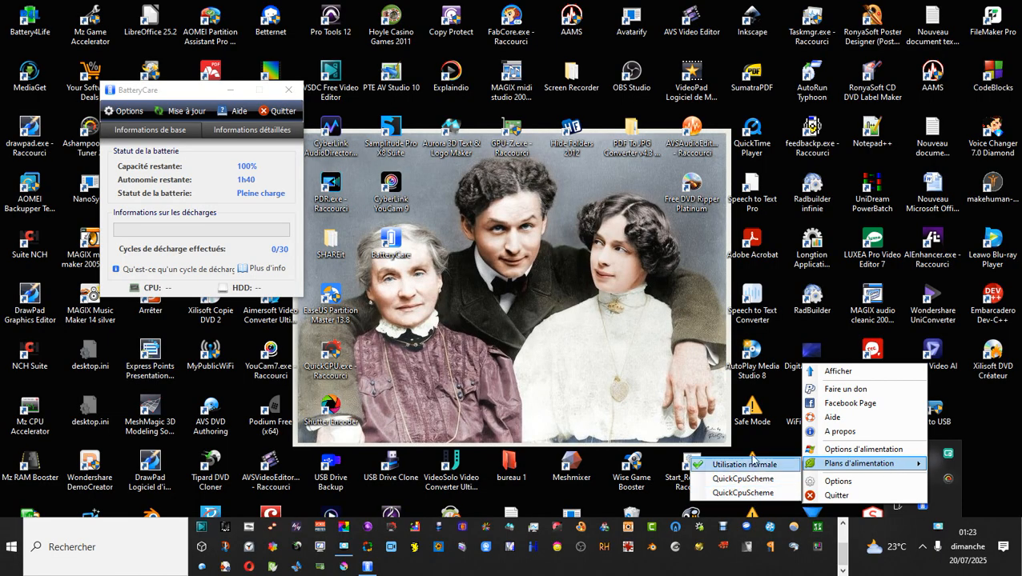
pyautogui.click(836, 481)
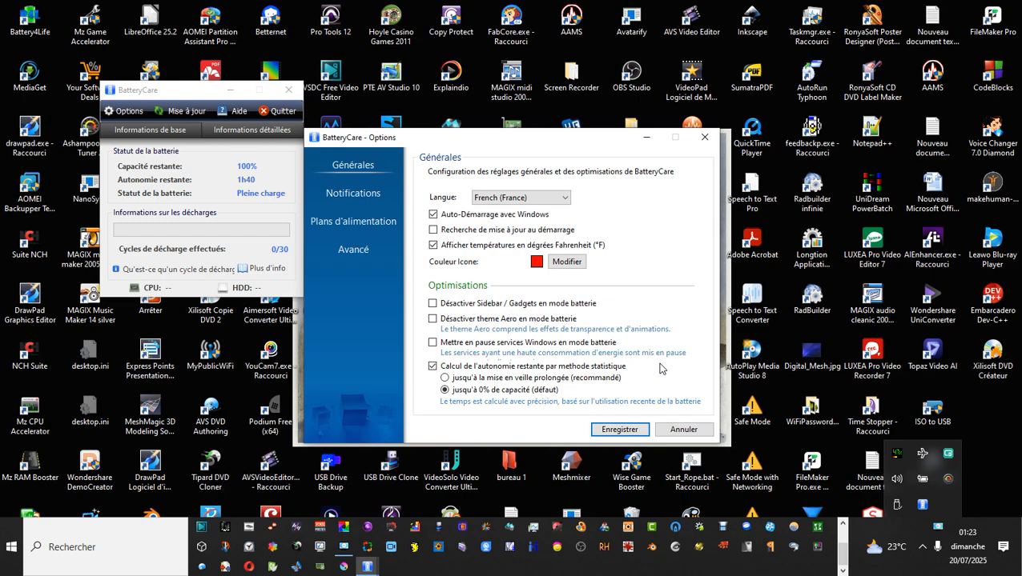
pyautogui.click(385, 229)
pyautogui.click(382, 253)
pyautogui.click(704, 137)
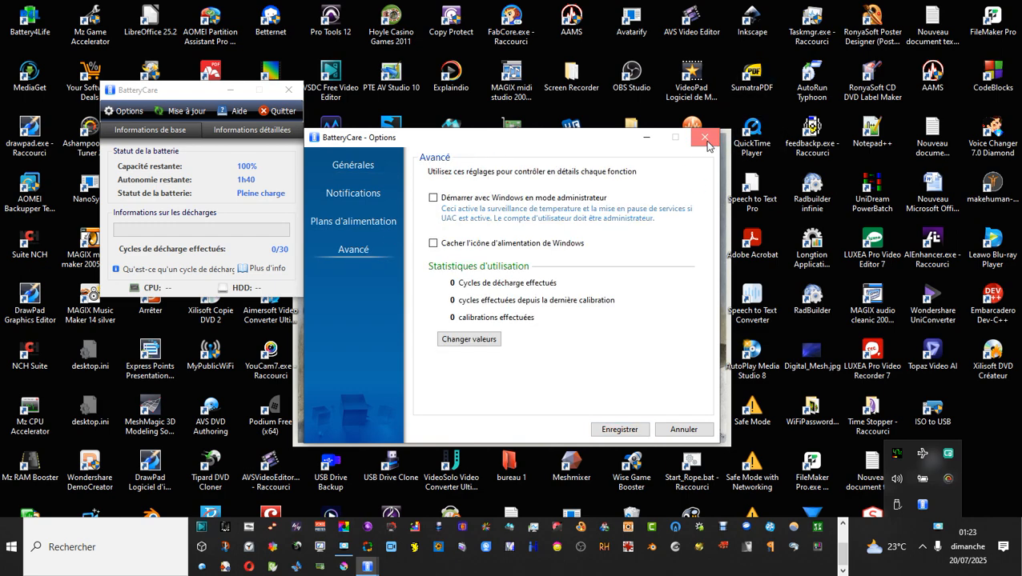
# Look over the commands of BatteryCare's notification-area icon, and move the main BatteryCare window lower and further right
pyautogui.rightClick(921, 504)
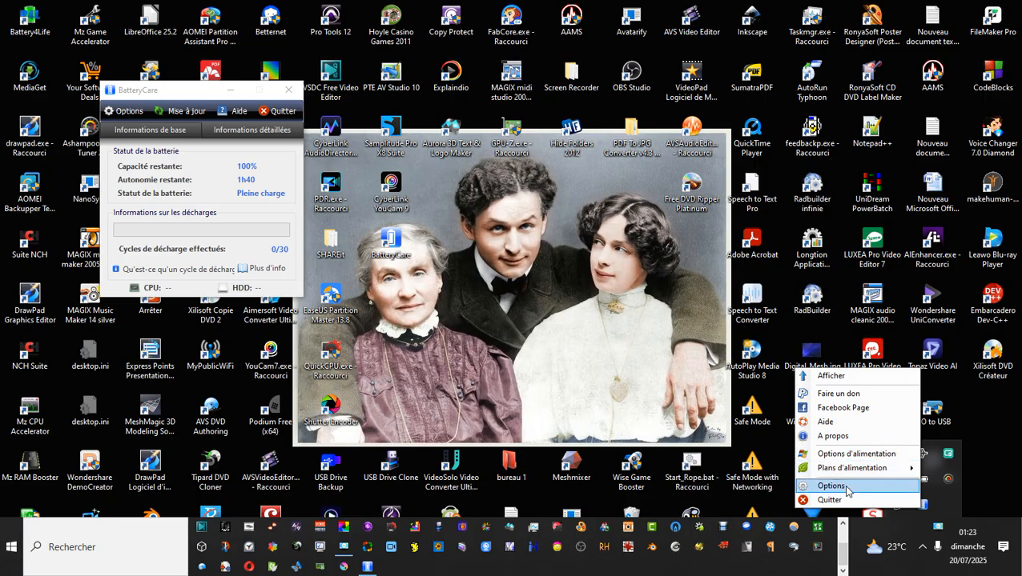
pyautogui.moveTo(847, 477)
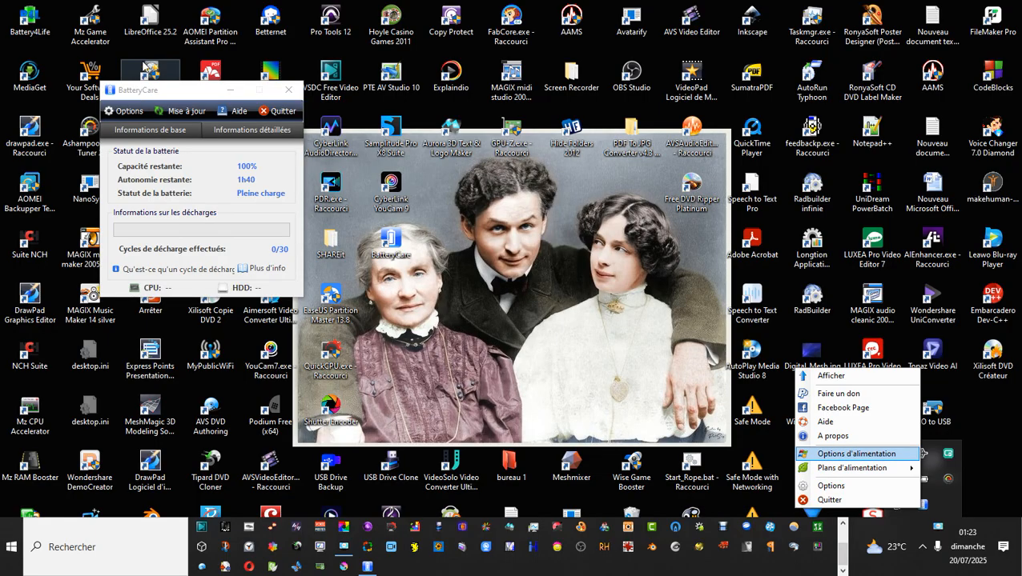
pyautogui.click(166, 94)
pyautogui.moveTo(166, 93); pyautogui.dragTo(244, 126)
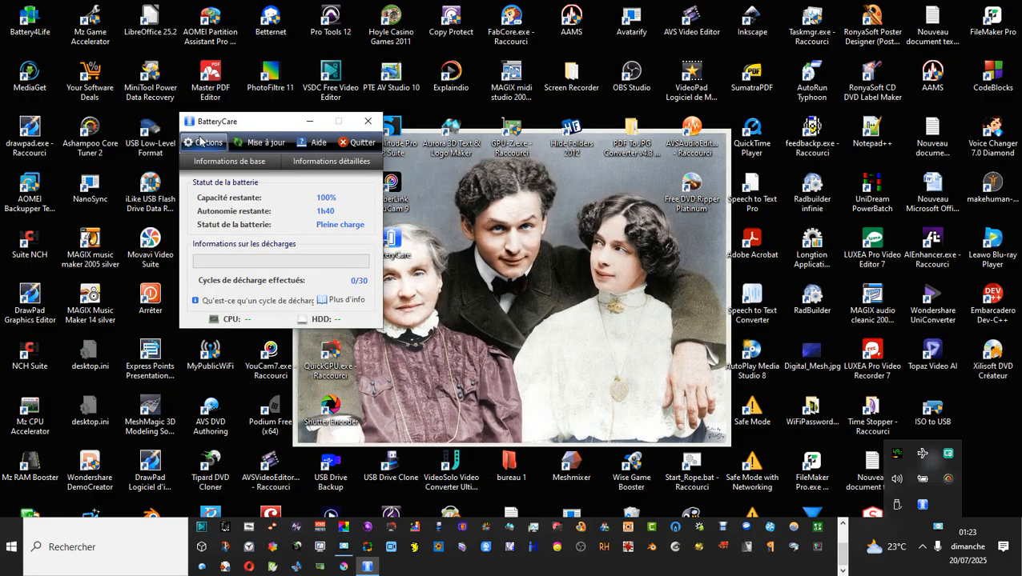
# Show the notification settings with the Options window beside the main window, and switch audio notifications off and on again
pyautogui.click(207, 142)
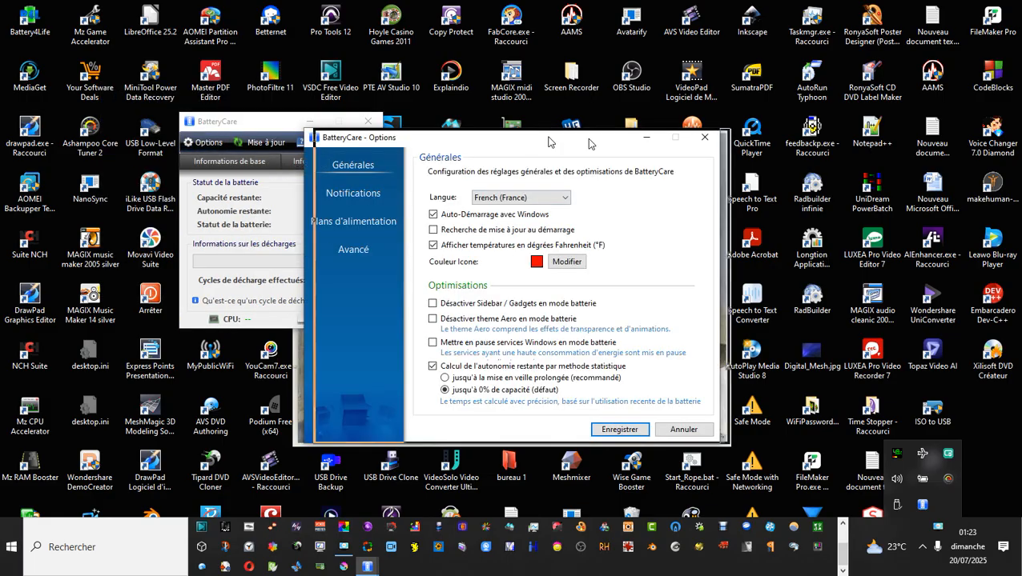
pyautogui.moveTo(535, 137); pyautogui.dragTo(637, 124)
pyautogui.click(465, 184)
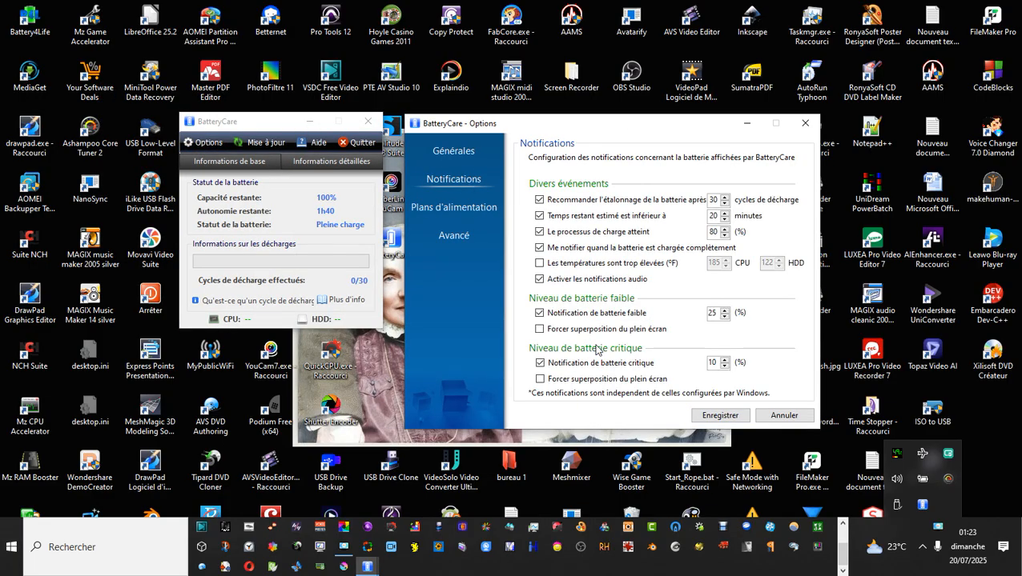
pyautogui.click(538, 279)
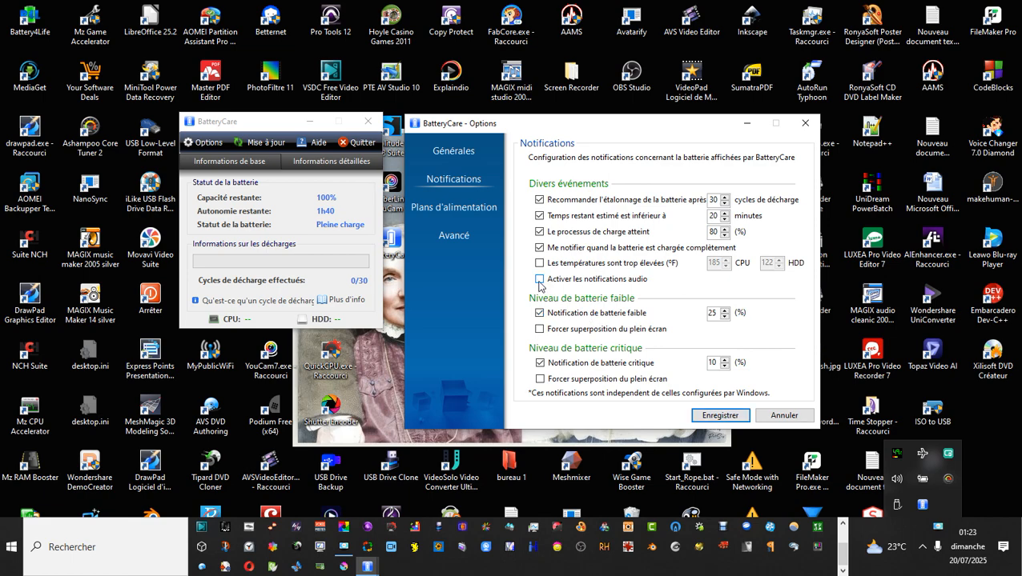
pyautogui.click(539, 279)
pyautogui.click(939, 528)
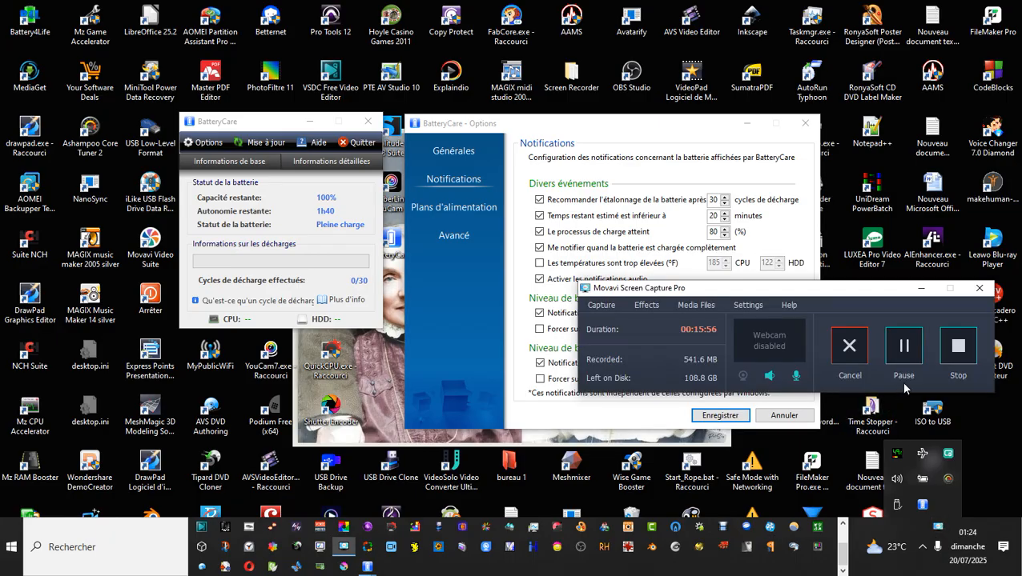
pyautogui.moveTo(843, 293); pyautogui.dragTo(677, 140)
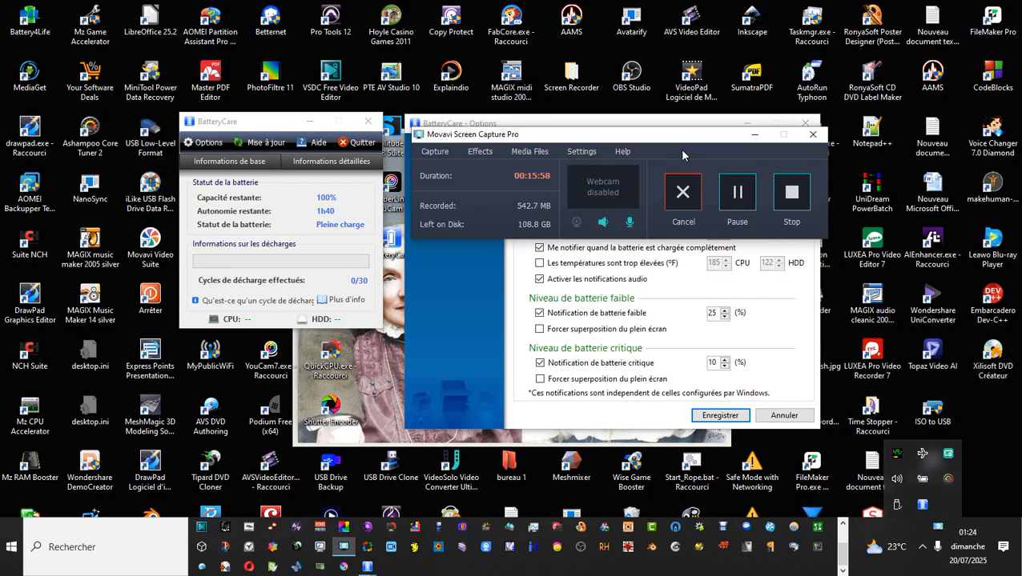